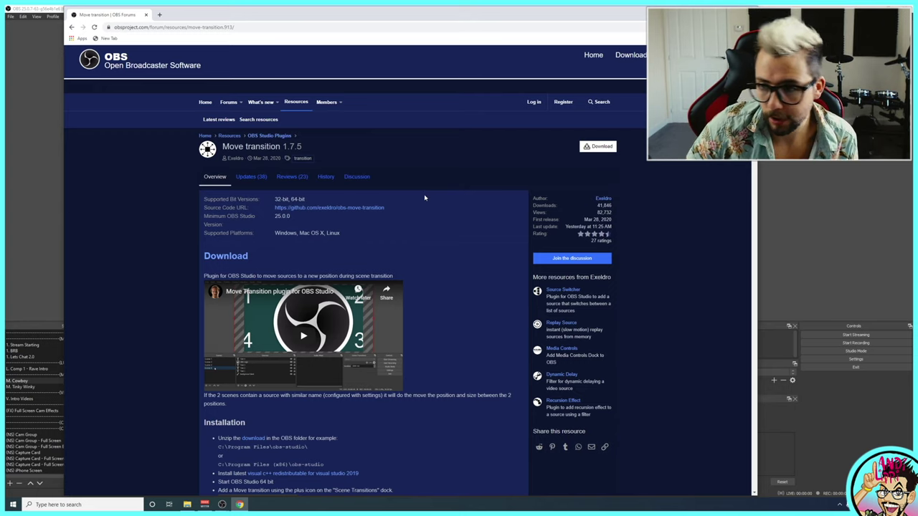
- Download move-transition-1.7.5-windows.zip from the Move transition plugin page and open it
left_click(593, 147)
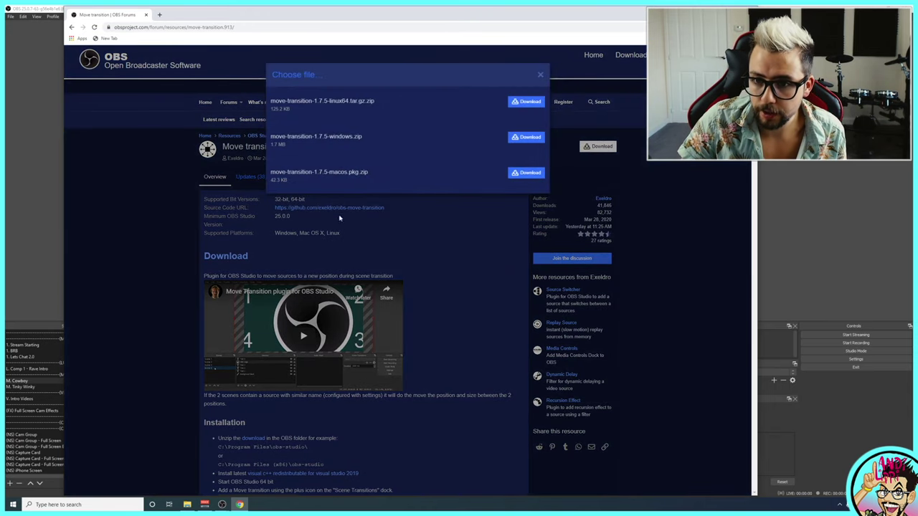
left_click(526, 136)
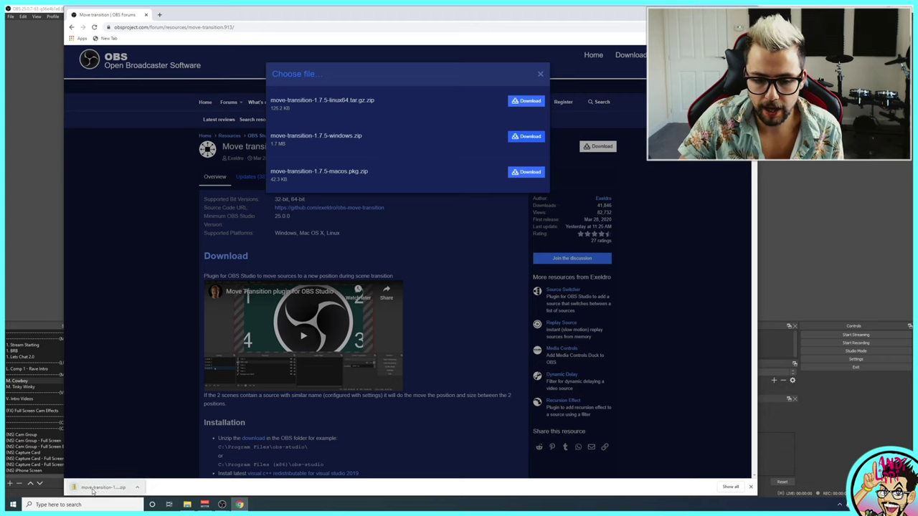
left_click(93, 491)
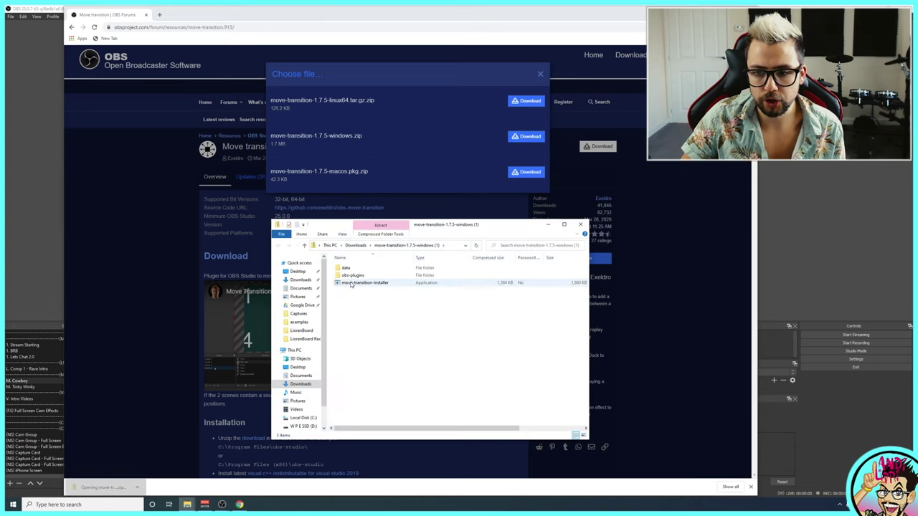
- Extract all files of the Move transition zip into the Downloads folder
double_click(351, 283)
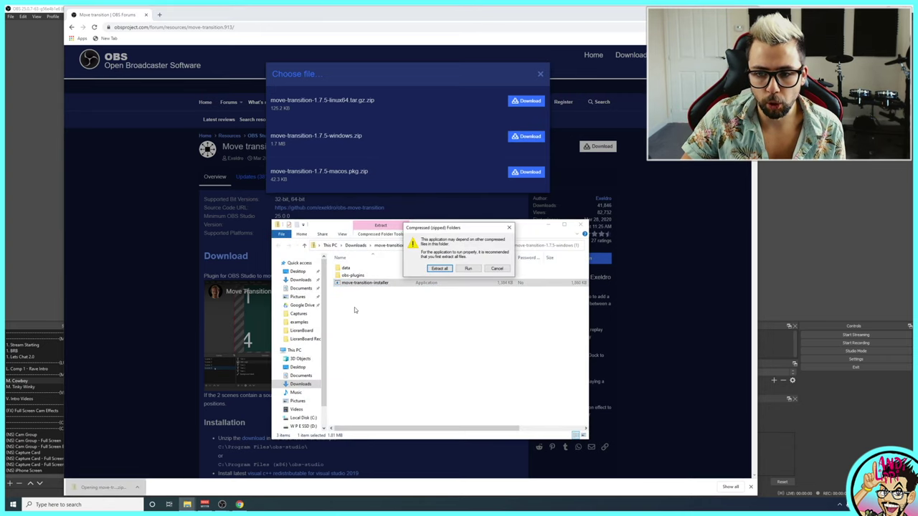
left_click(440, 270)
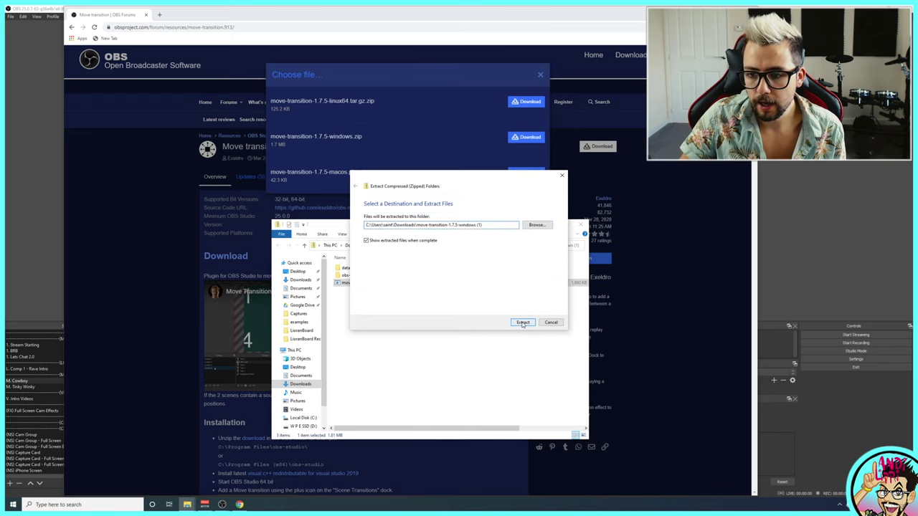
left_click(522, 322)
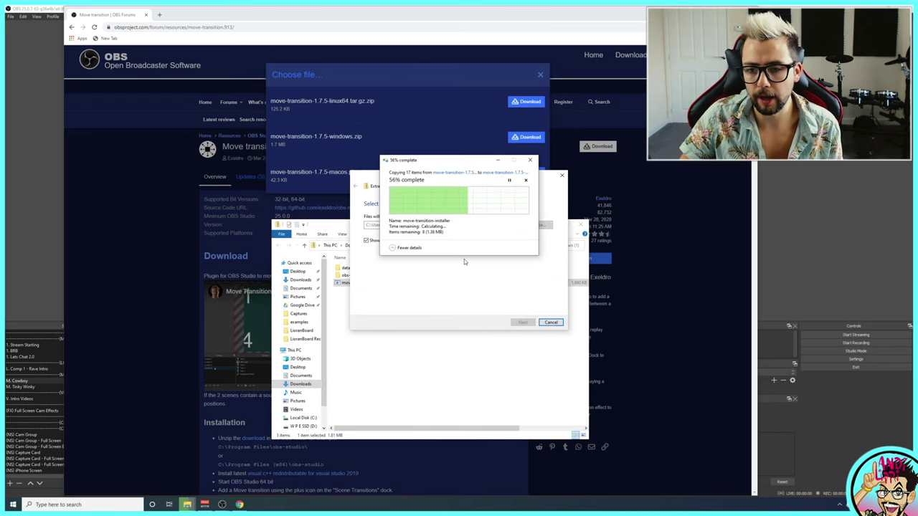
- Launch move-transition-installer, getting past the SmartScreen warning with Run anyway
left_click(363, 294)
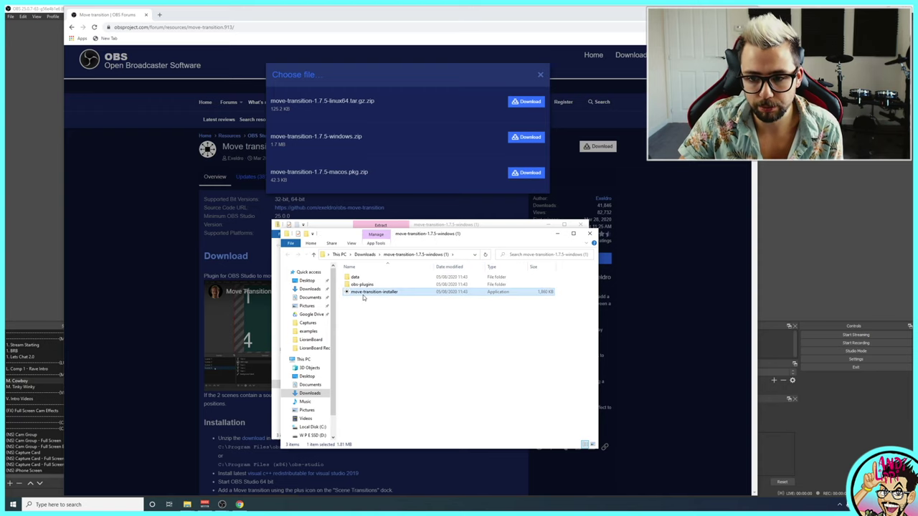
double_click(362, 295)
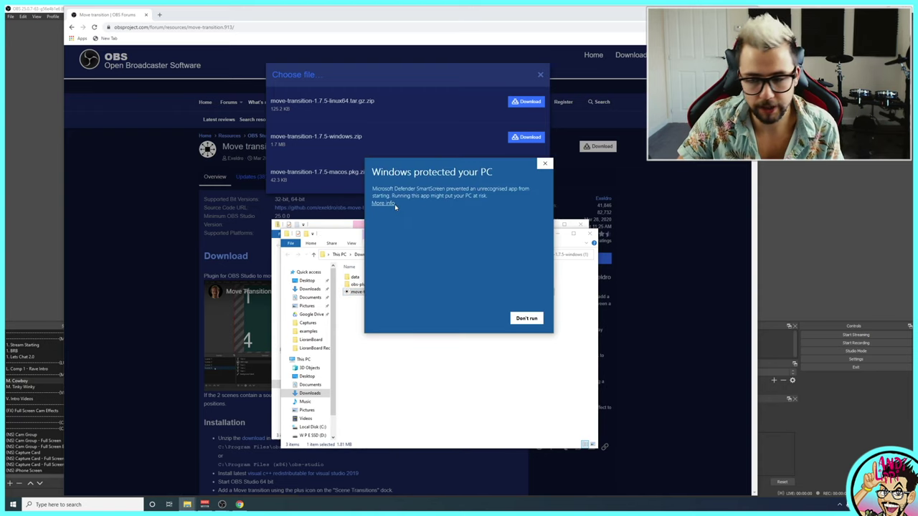
left_click(394, 205)
left_click(483, 318)
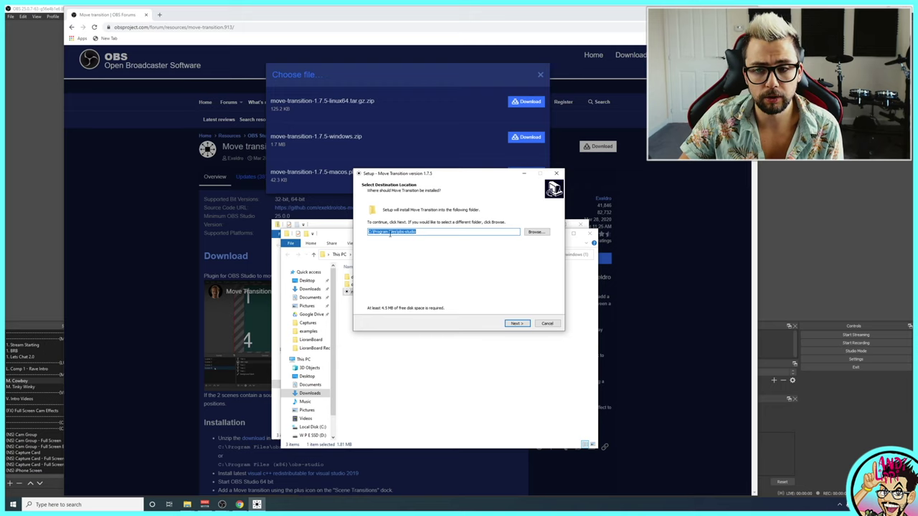
- Verify the destination C:\Program Files\obs-studio, then cancel the Move Transition setup without installing
left_click_drag(416, 232, 400, 232)
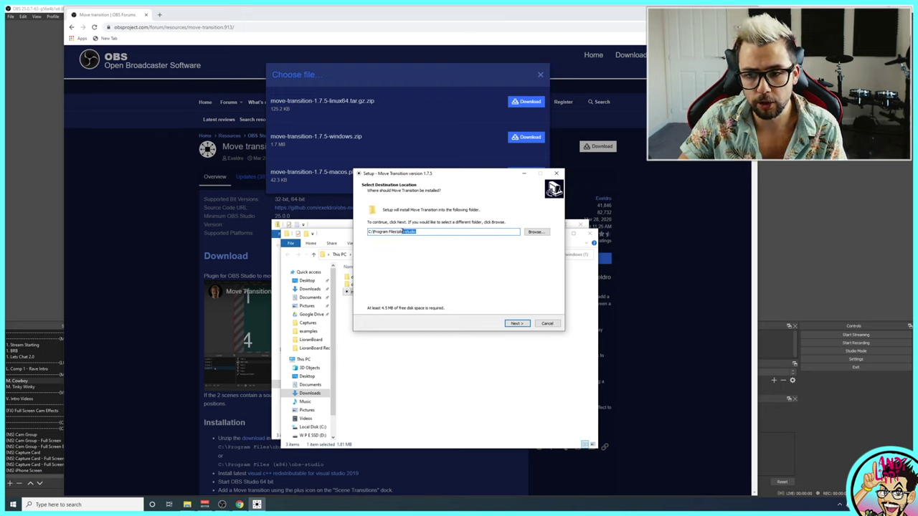
left_click(536, 231)
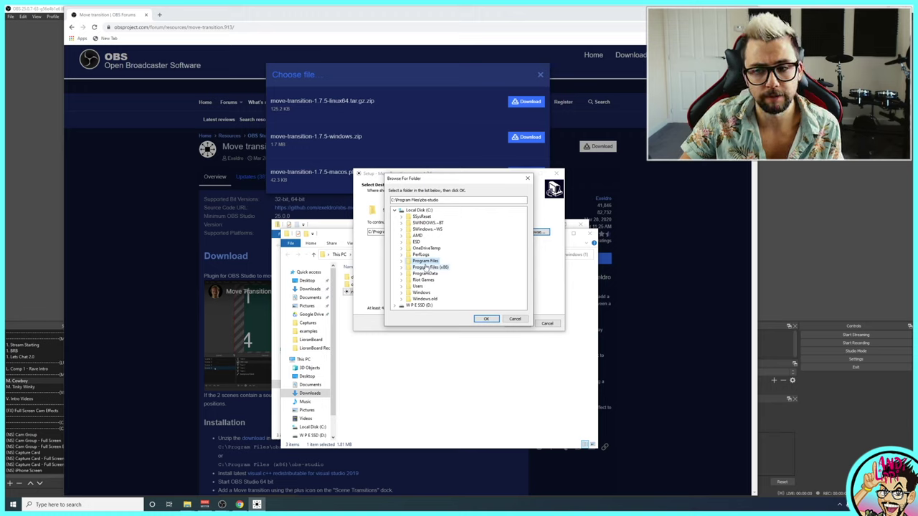
left_click(515, 319)
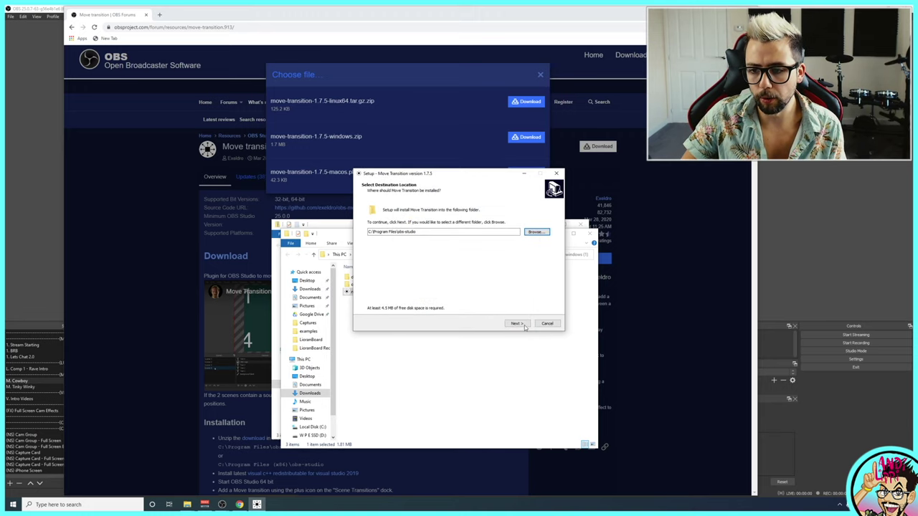
left_click(546, 324)
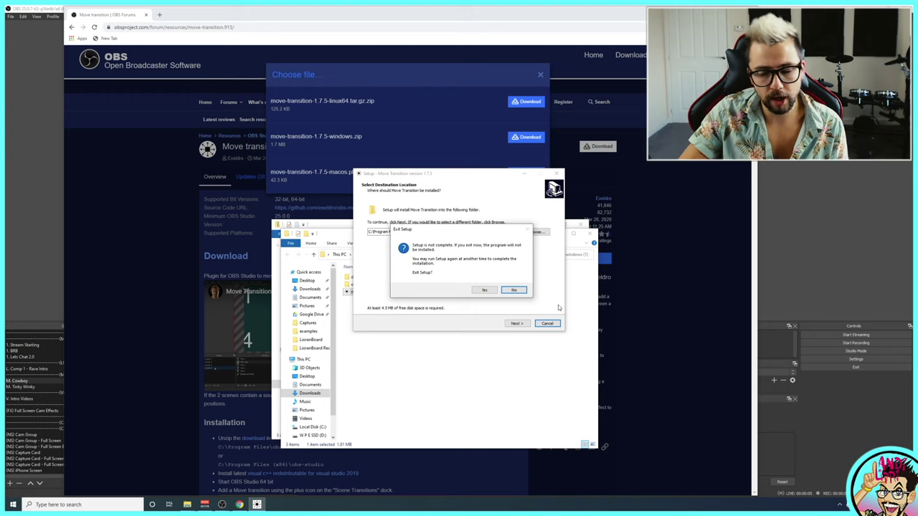
left_click(483, 289)
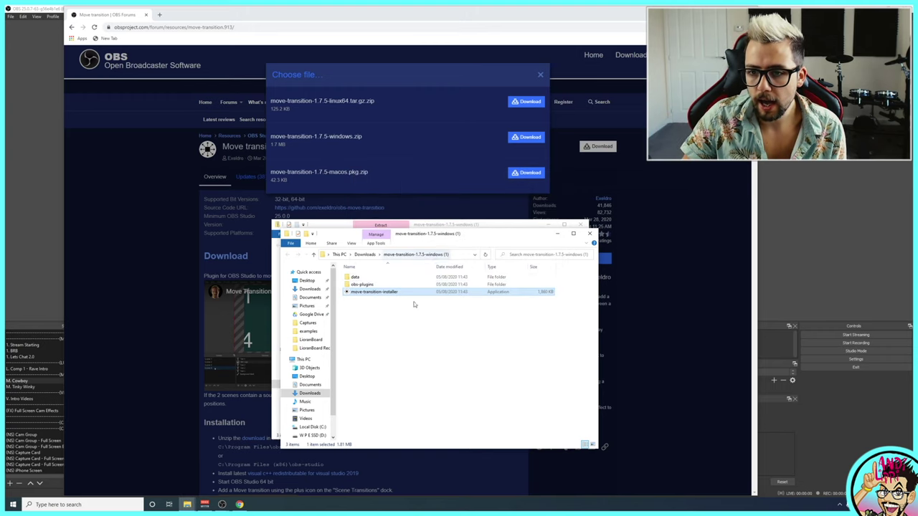
- In OBS, toggle Cowboy group visibility to preview Cowboy 2 and 4 clips, restoring Cowboy 1 Group
left_click(44, 240)
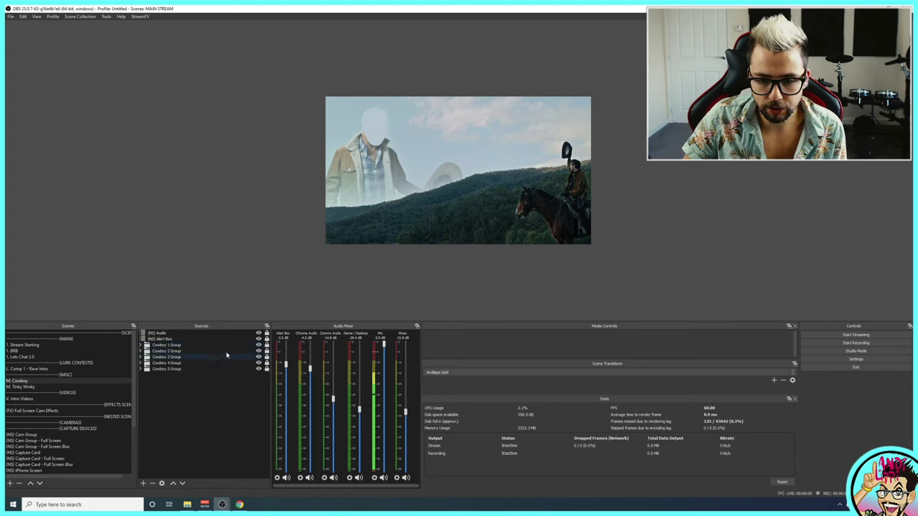
left_click(259, 345)
left_click(259, 351)
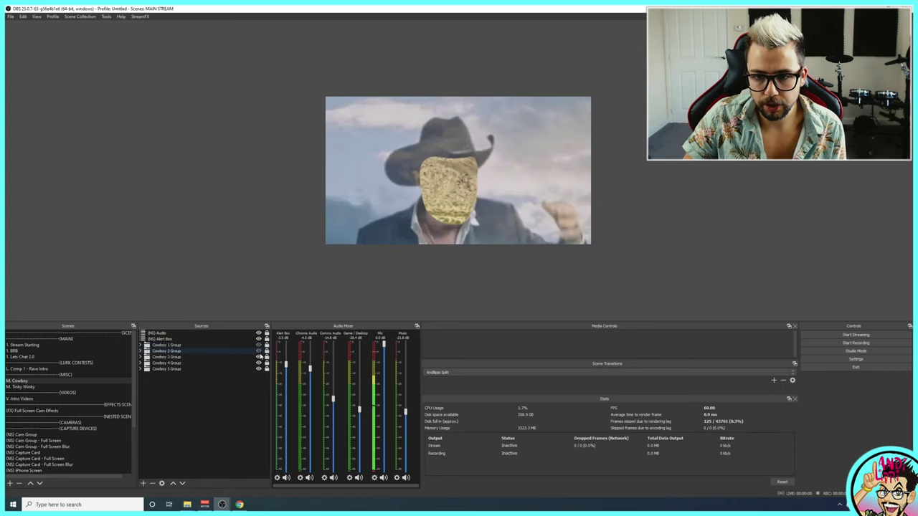
left_click(259, 363)
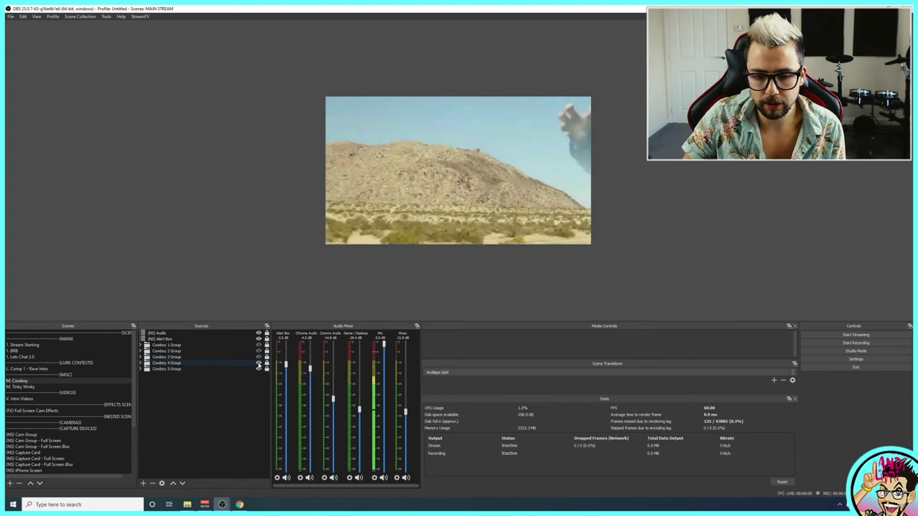
left_click(259, 356)
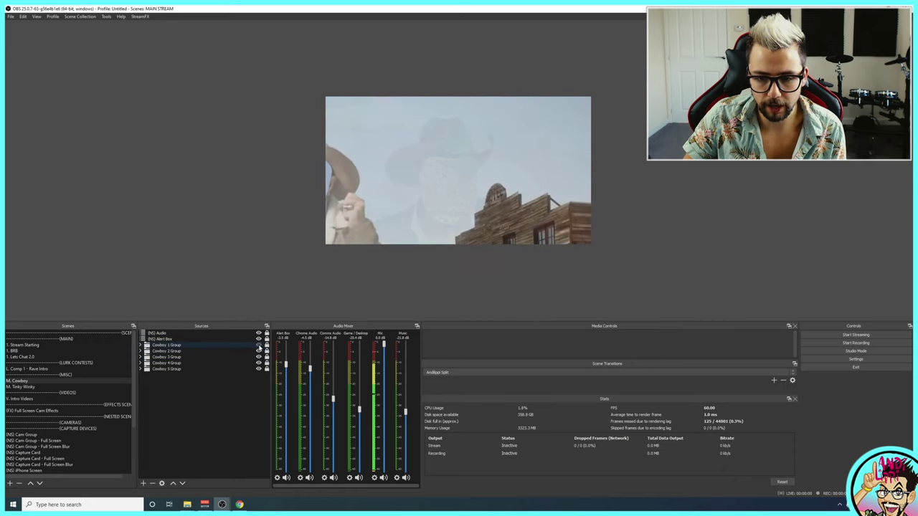
left_click(259, 345)
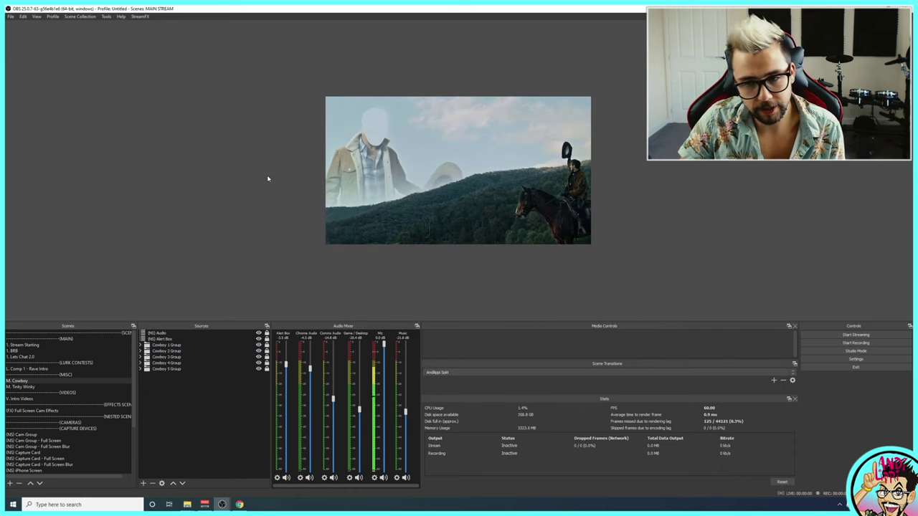
left_click(140, 345)
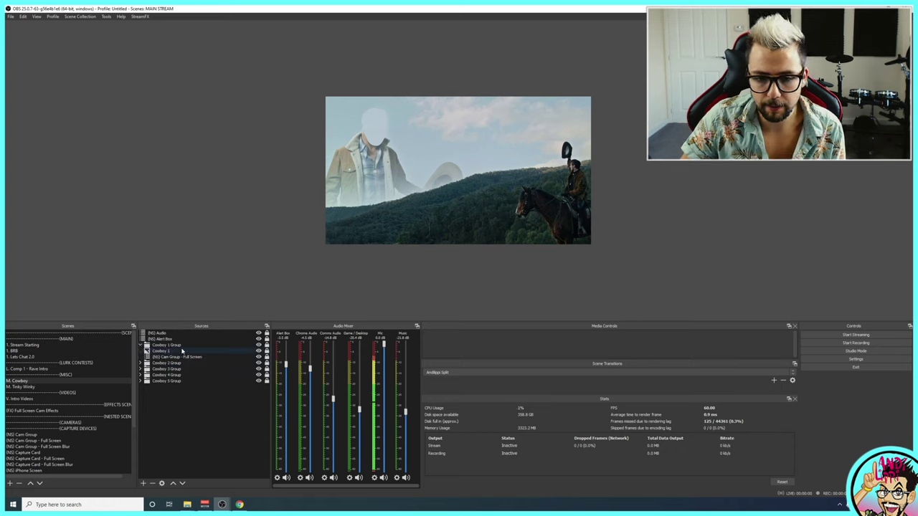
left_click(141, 346)
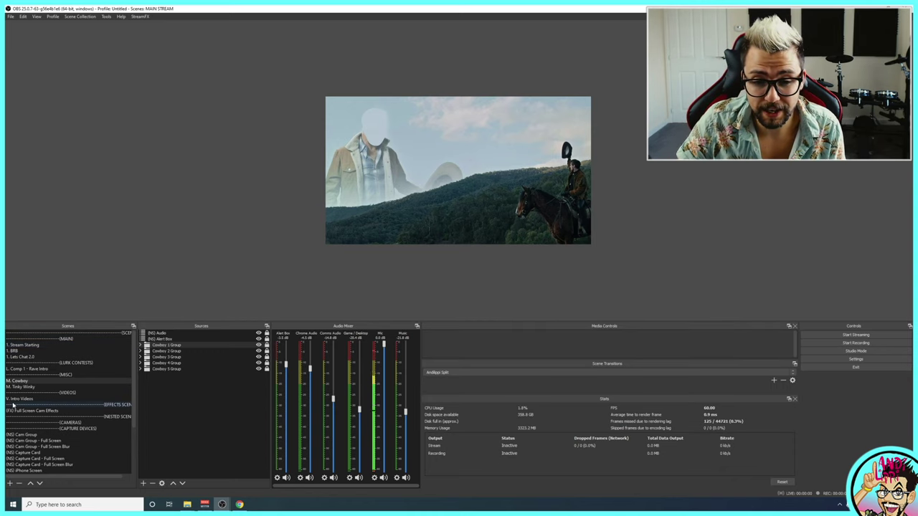
- Open M. Cowboy scene filters, move the window aside, and enable filter M. Cowboy 1 - 1
right_click(21, 381)
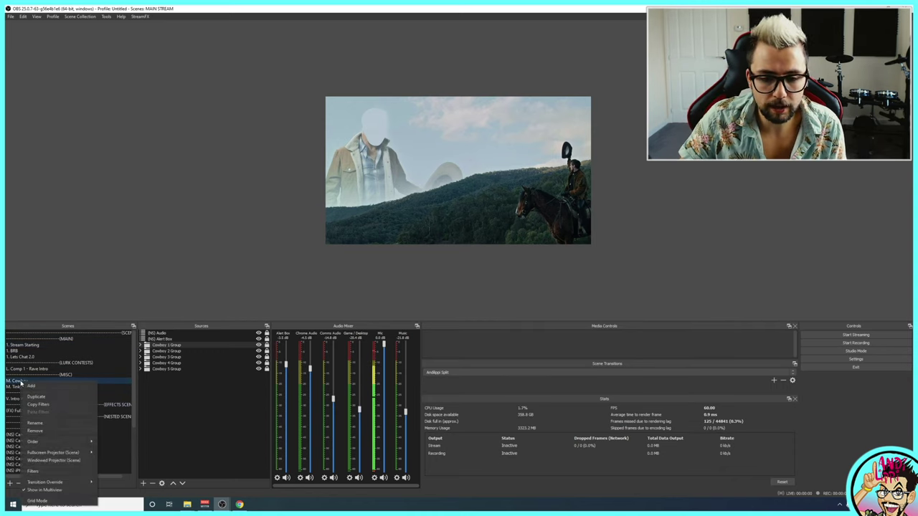
left_click(41, 475)
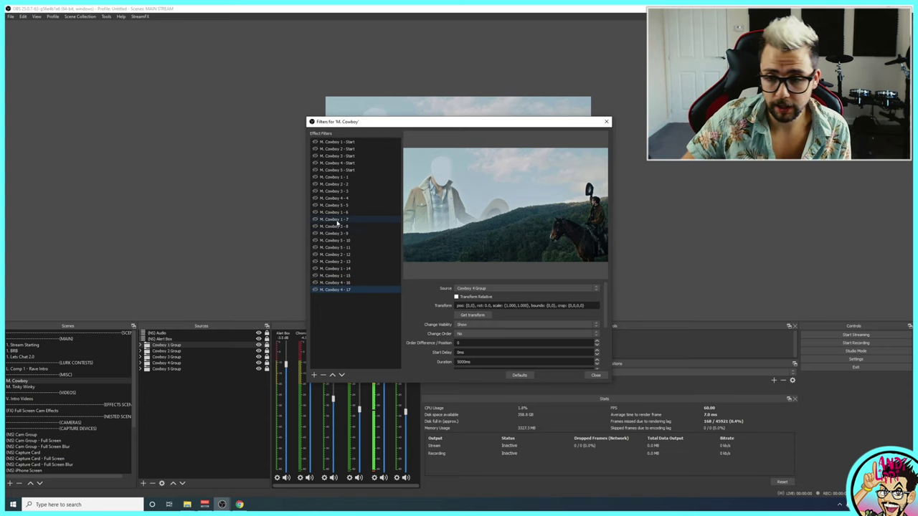
left_click_drag(395, 126, 664, 134)
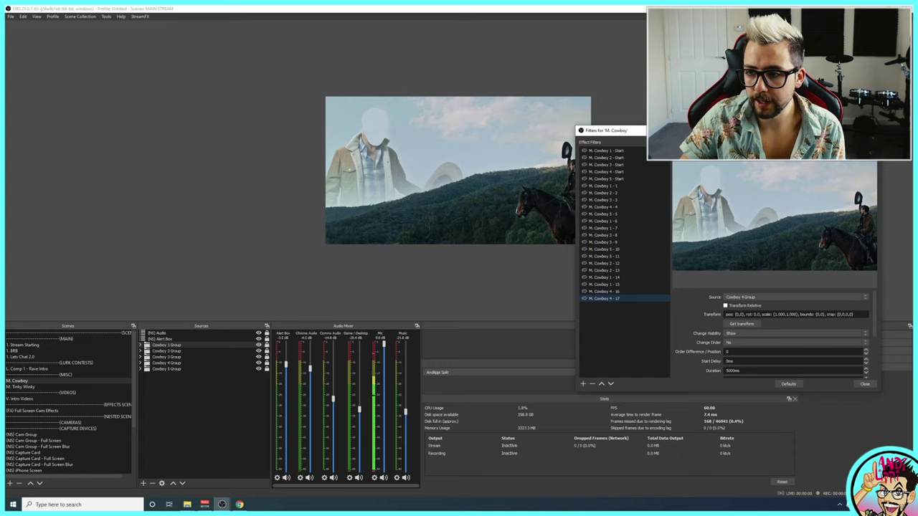
left_click(584, 186)
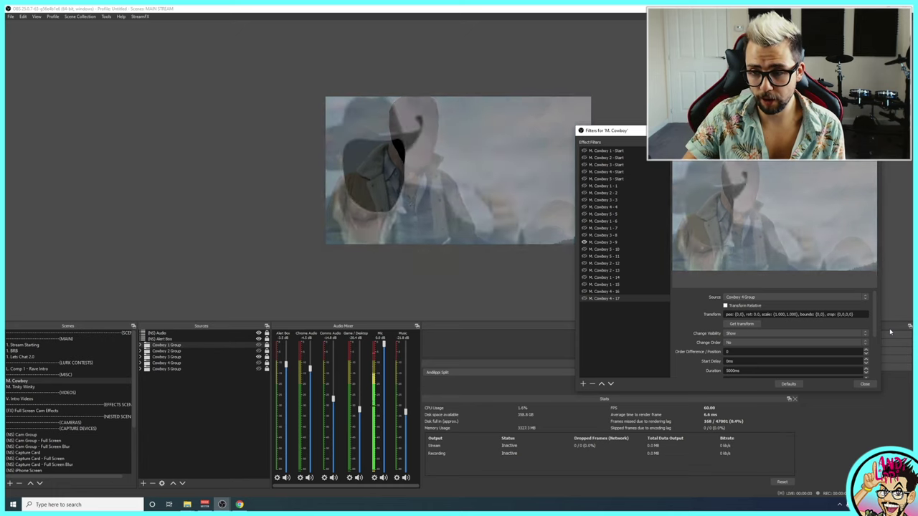
right_click(178, 345)
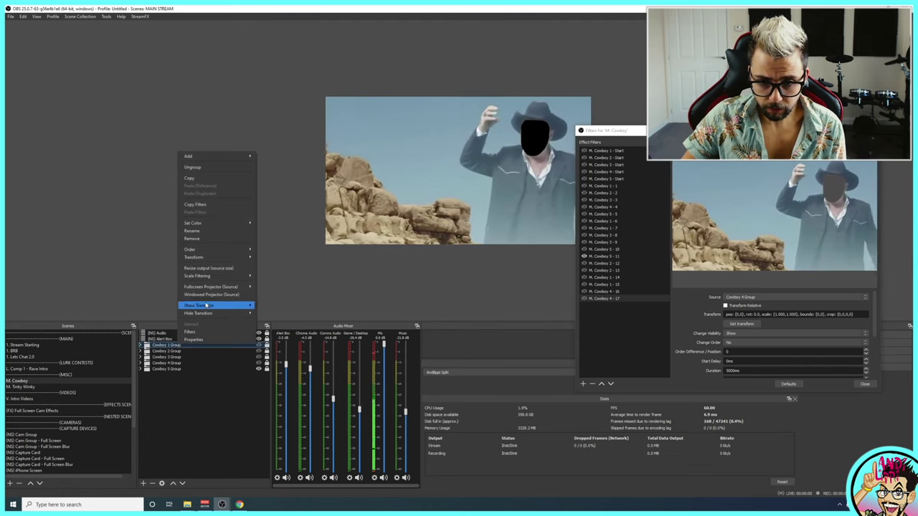
- Trigger the M. Cowboy 1 and 4 Start filters in the preview, then select M. Cowboy 1 - 1
mouse_move(213, 314)
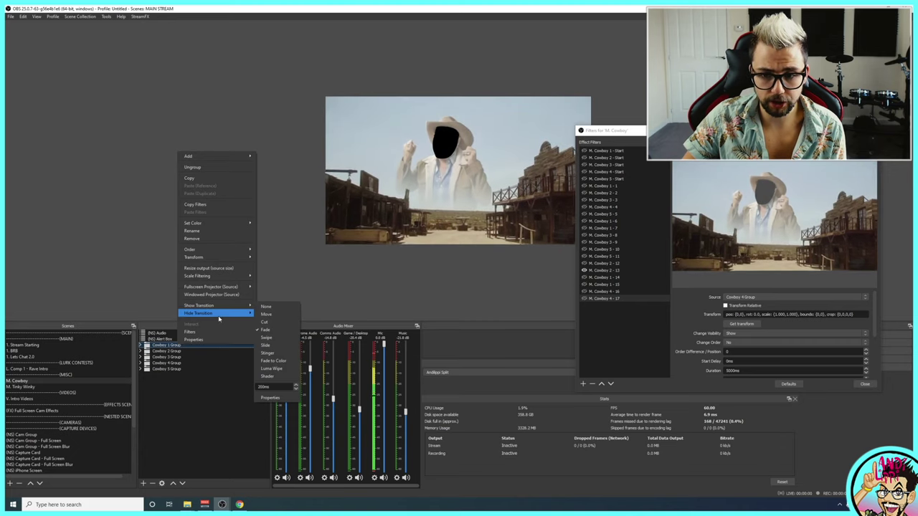
left_click(386, 302)
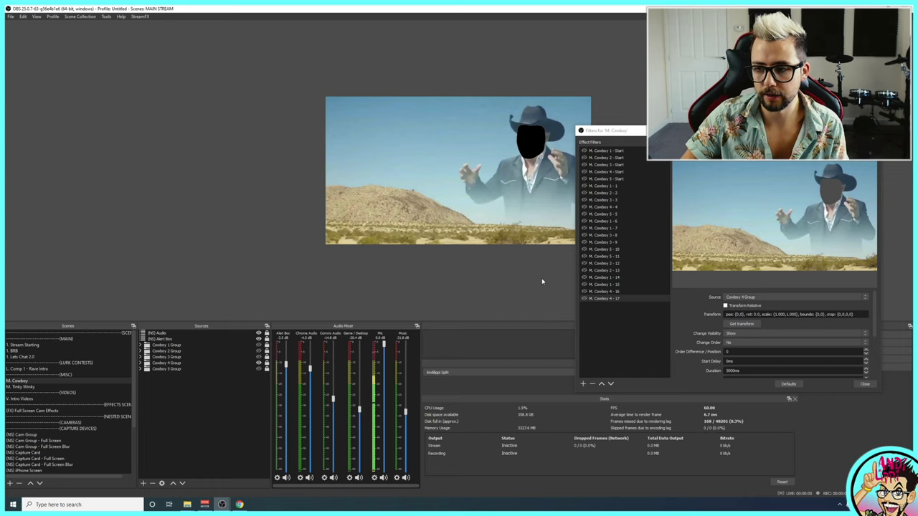
left_click(587, 177)
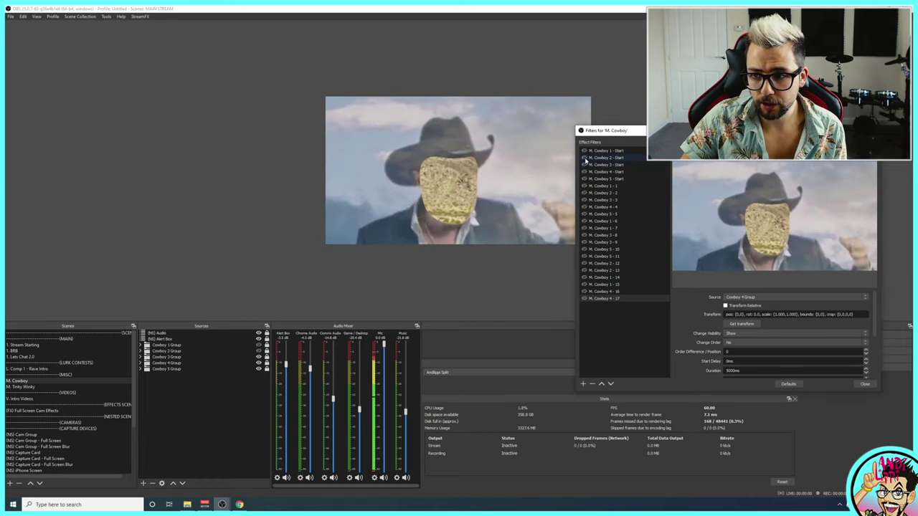
left_click(586, 151)
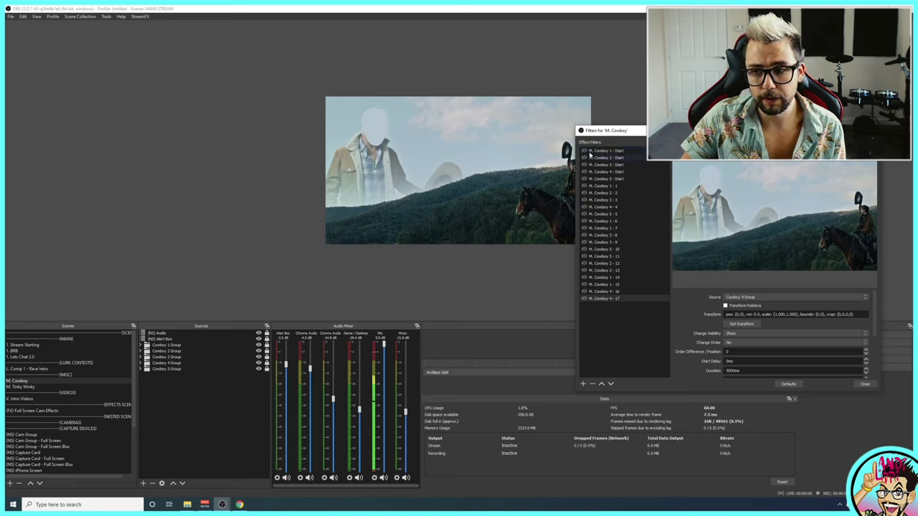
left_click(589, 172)
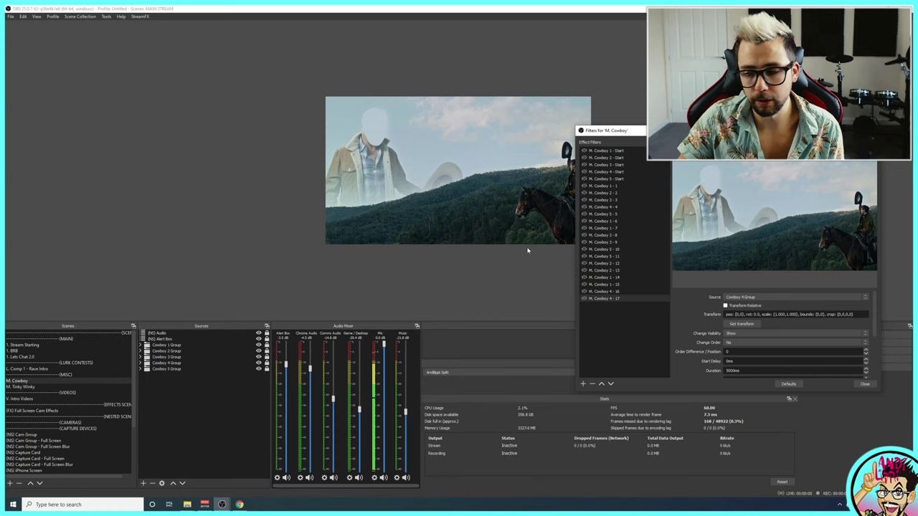
left_click(606, 186)
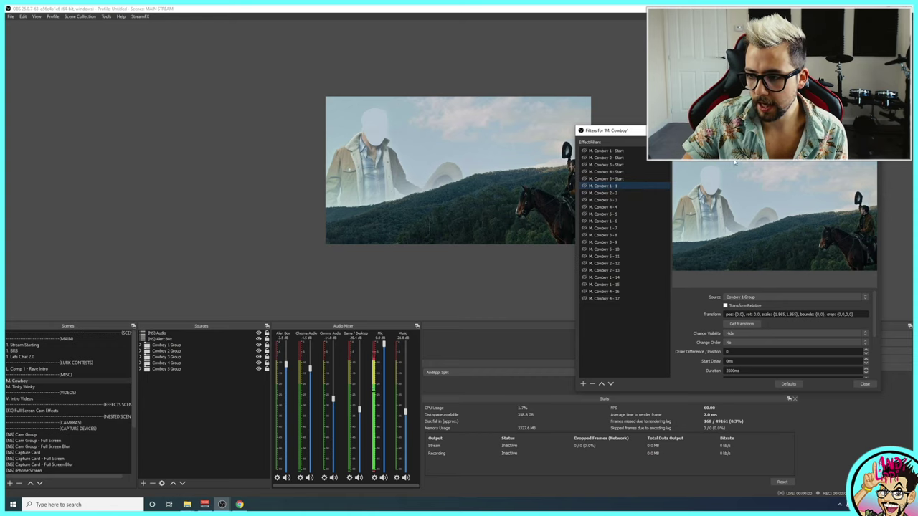
- Reposition the Filters window toward the lower right of the screen
left_click_drag(616, 130, 263, 110)
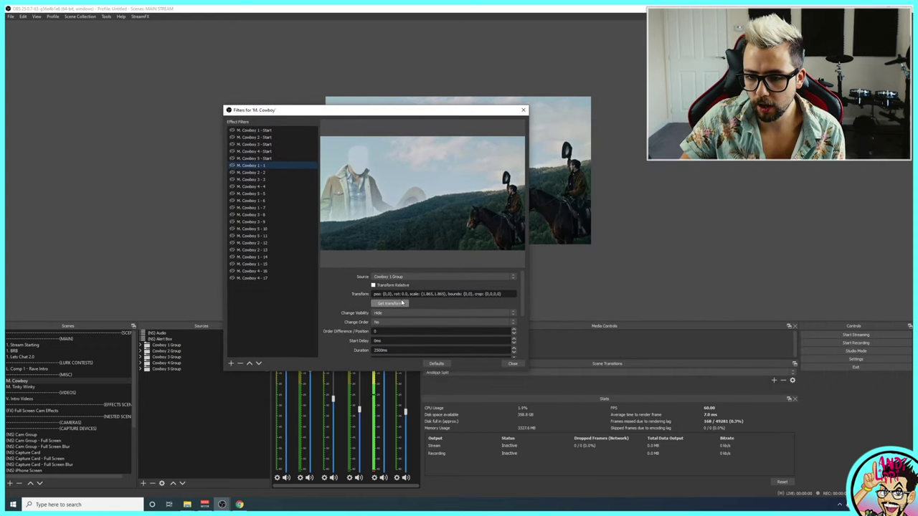
scroll(341, 311, "down", 3)
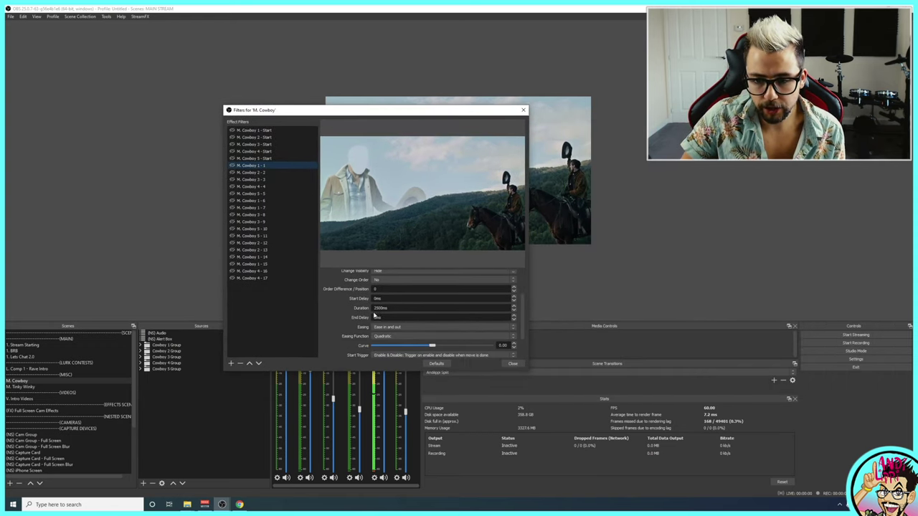
scroll(362, 312, "up", 3)
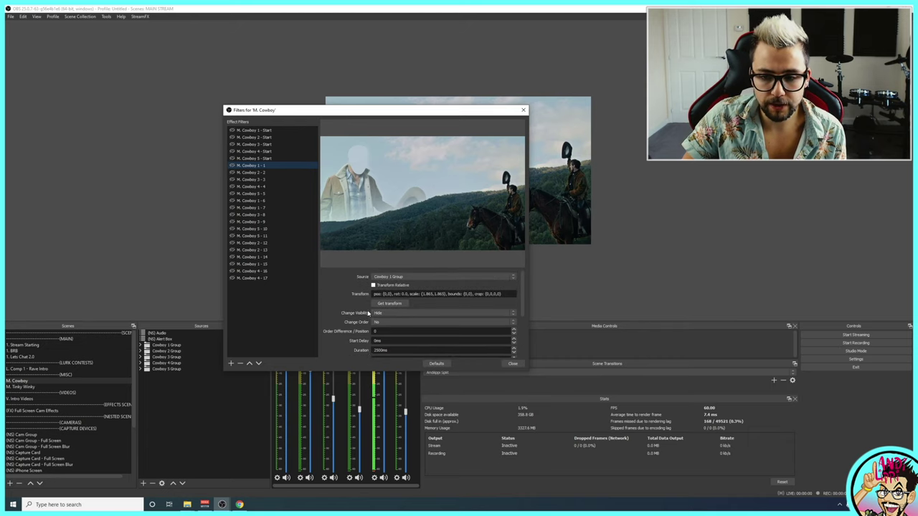
left_click_drag(294, 112, 445, 172)
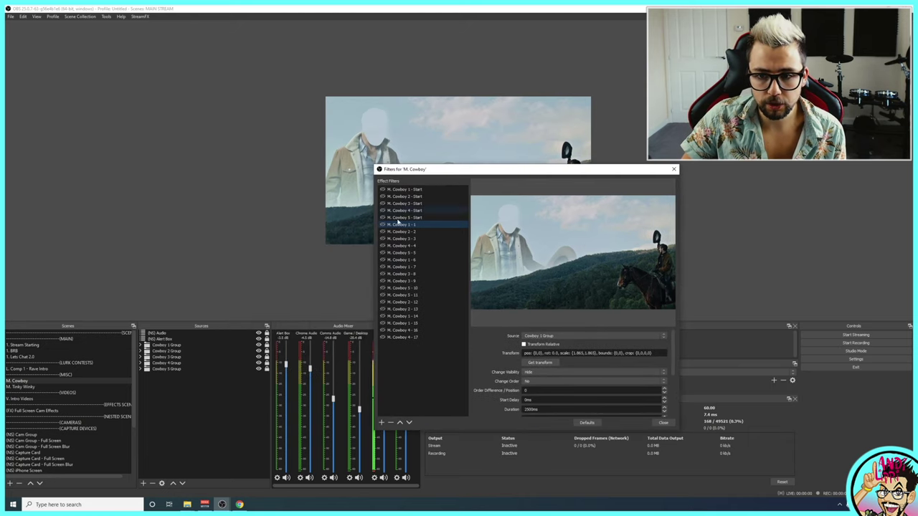
- Select Cowboy 4 and Cowboy 2 Group, then scroll to Next Move: M. Cowboy 2 - 2 after 2500ms
left_click(259, 347)
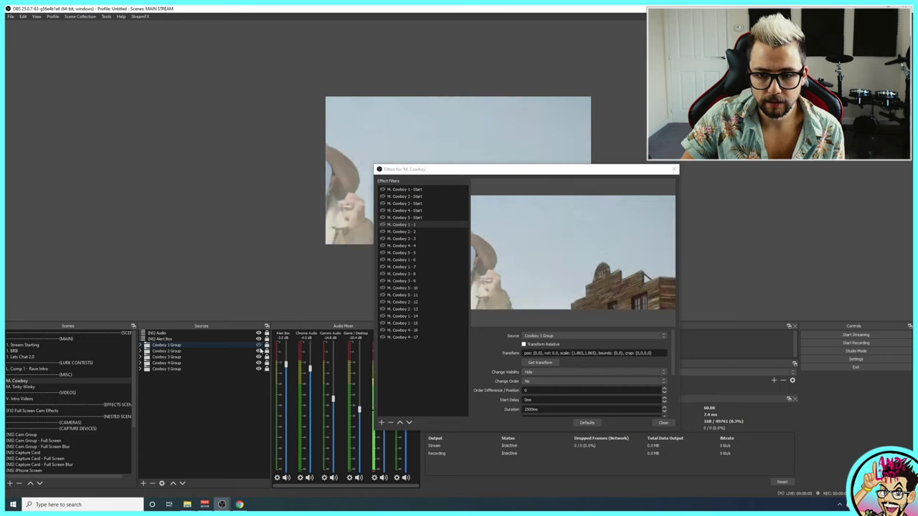
left_click(260, 363)
left_click(259, 351)
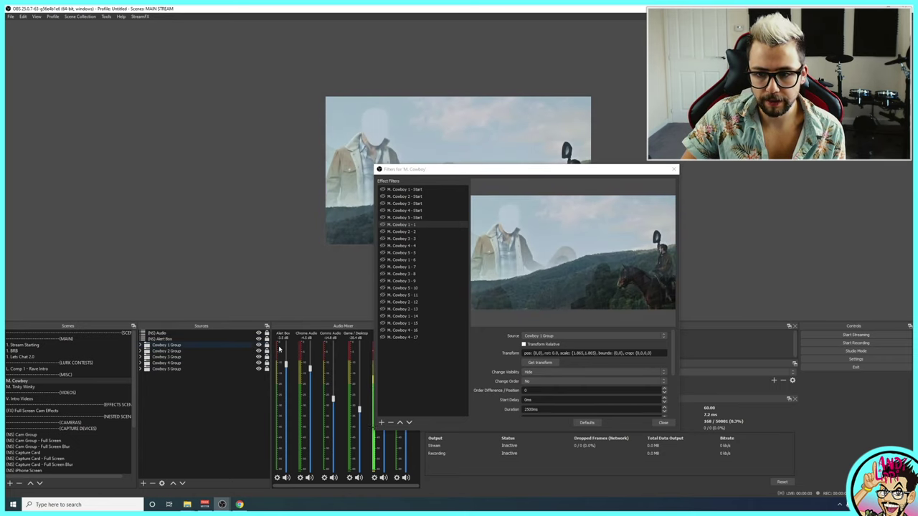
scroll(490, 355, "down", 1)
scroll(490, 354, "down", 2)
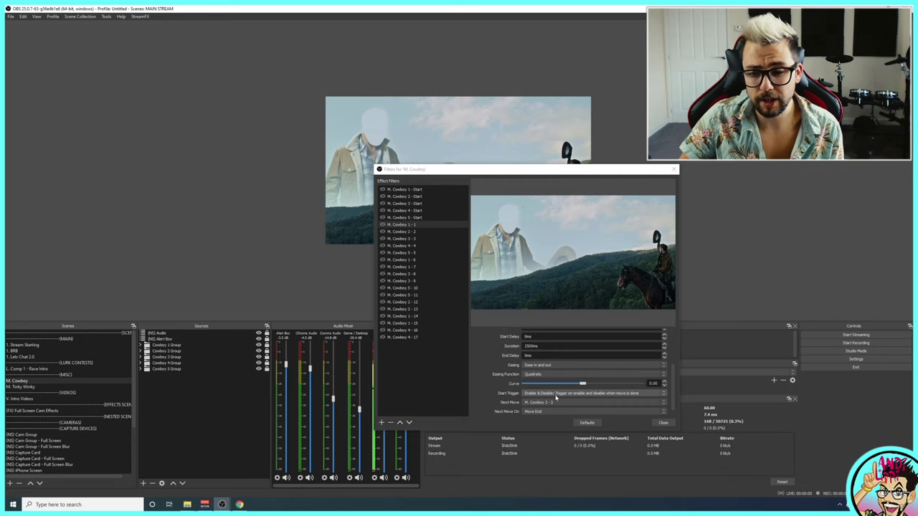
- Check the Next Move of filters M. Cowboy 5 - Start, 2 - 2, 3 - 3 and 4 - 4
left_click(383, 217)
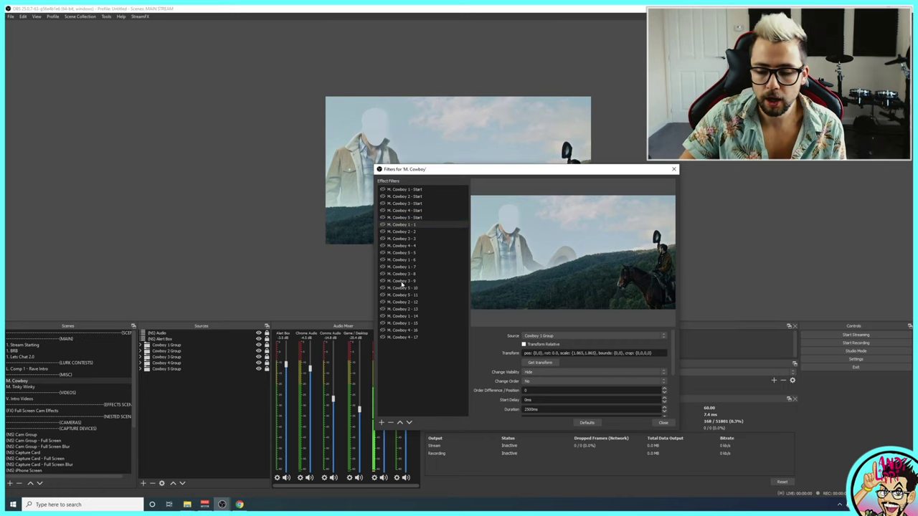
scroll(504, 358, "down", 3)
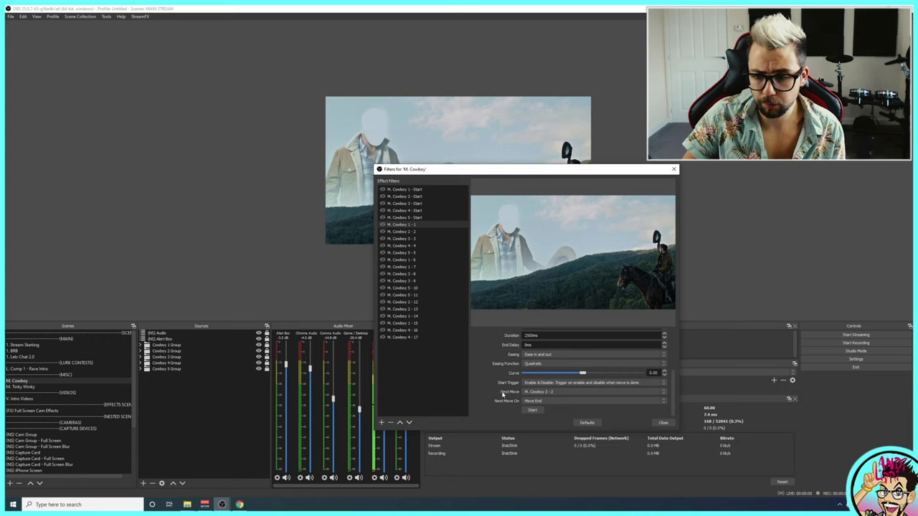
left_click(409, 232)
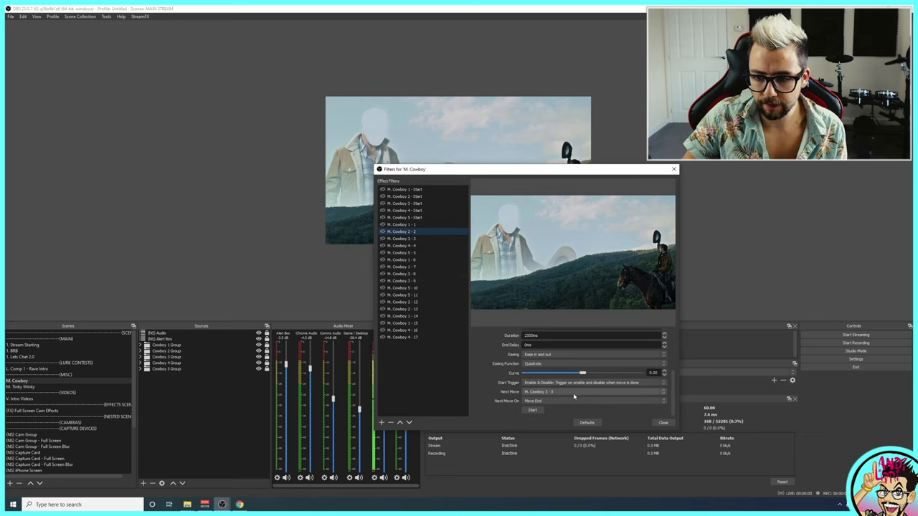
left_click(405, 238)
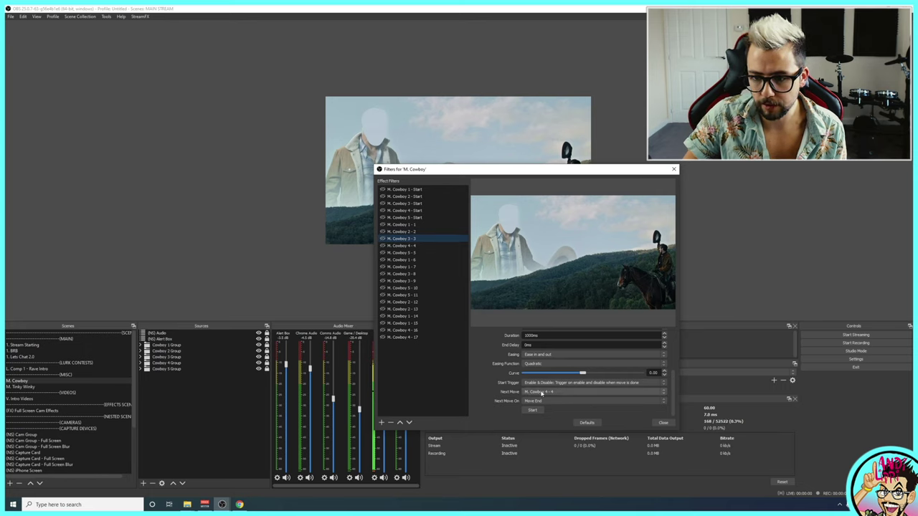
left_click(405, 245)
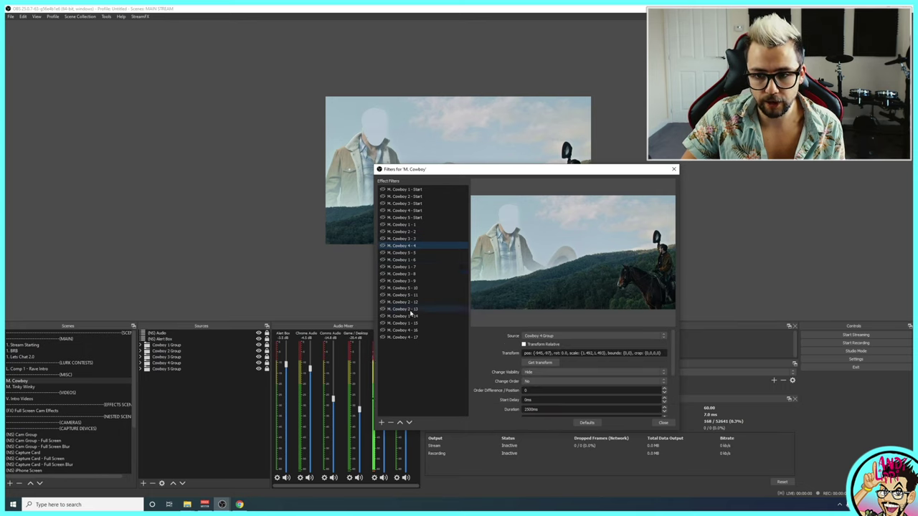
scroll(566, 373, "down", 3)
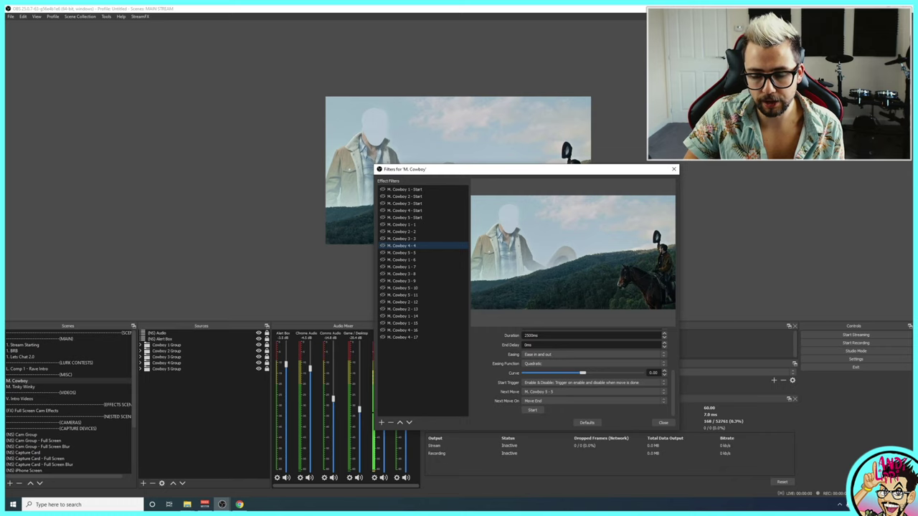
- Inspect the final filter M. Cowboy 4 - 17 and close the M. Cowboy filters window
left_click(403, 336)
scroll(506, 391, "down", 3)
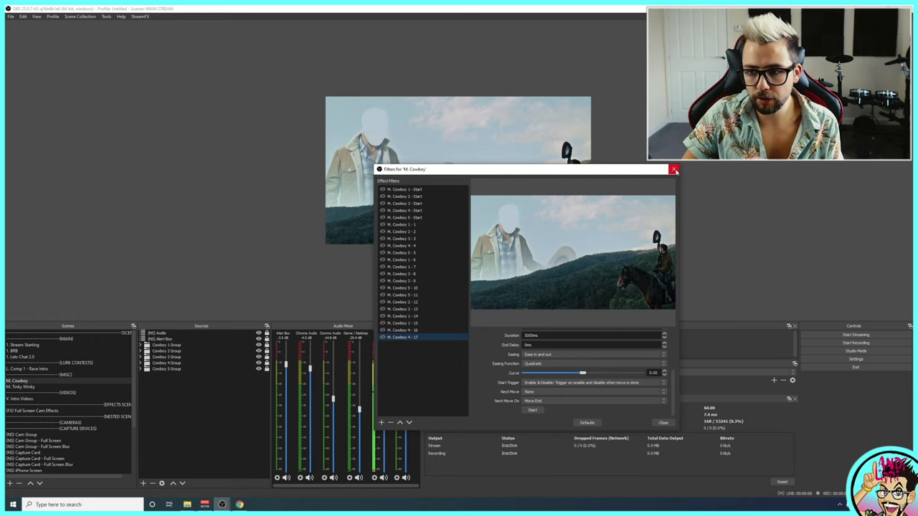
left_click(674, 170)
scroll(50, 434, "down", 4)
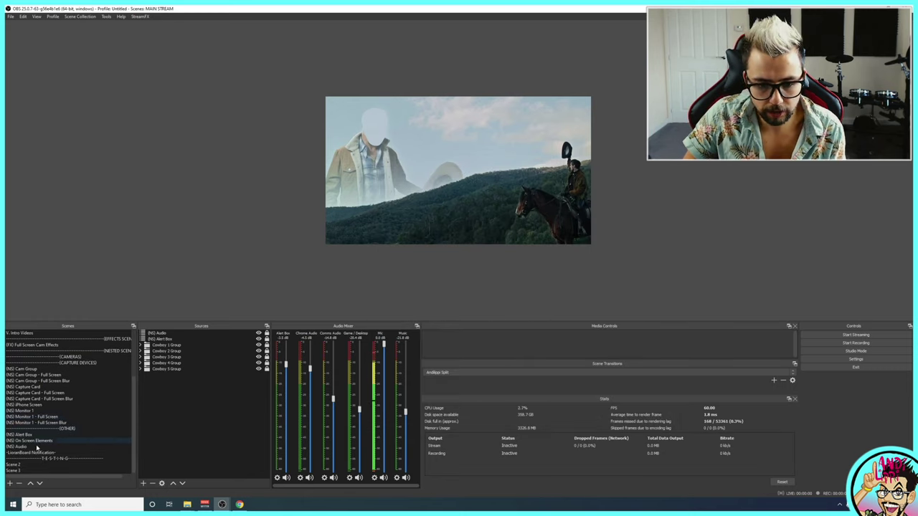
- Open Scene 2 and hide the Cowboy 4 source so the desert image shows
left_click(15, 465)
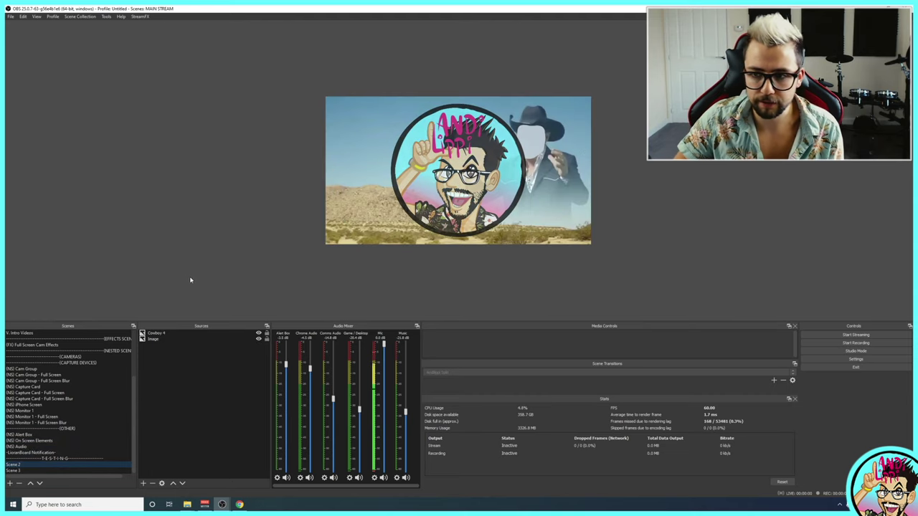
left_click(260, 334)
left_click(259, 335)
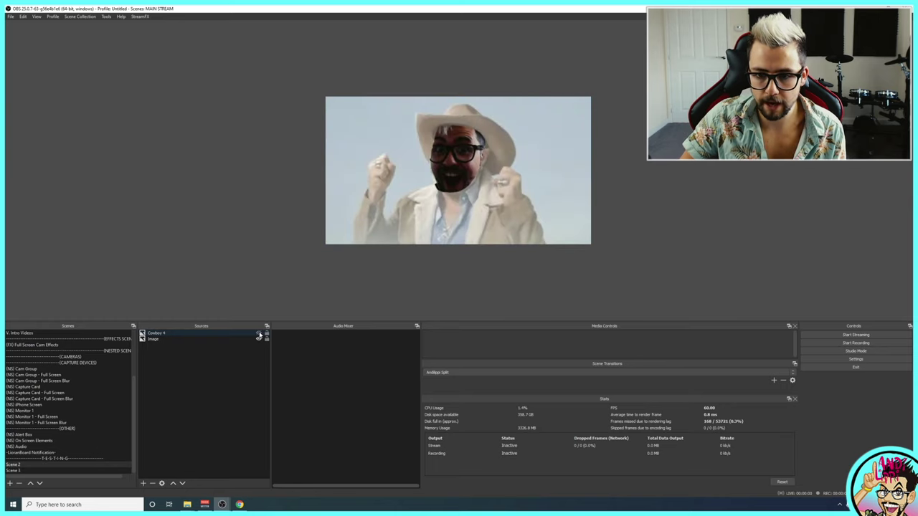
left_click(260, 334)
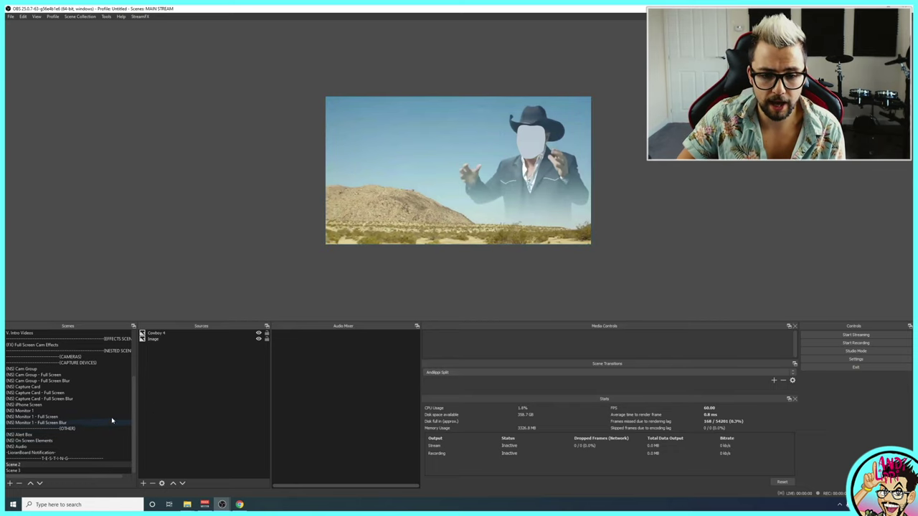
- Add a Move Source filter named 'Cowboy 1 Start' to Scene 2
right_click(12, 466)
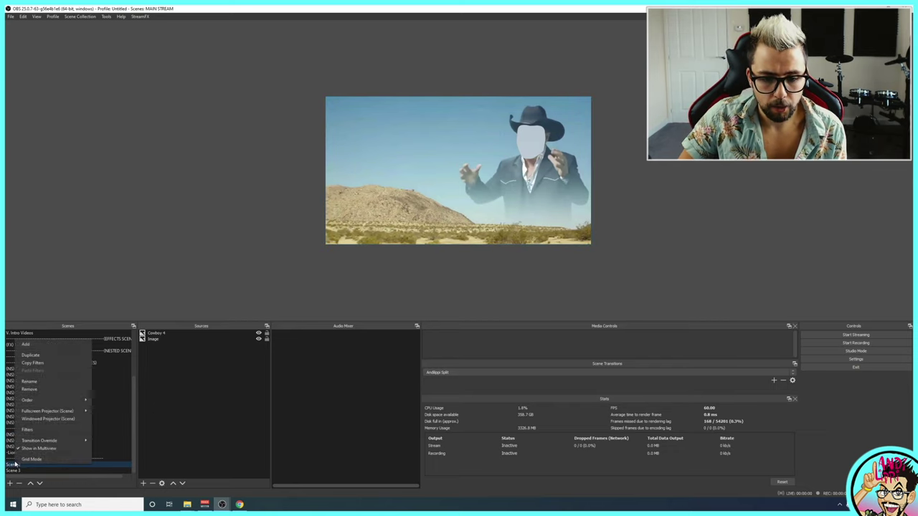
left_click(29, 431)
left_click(314, 375)
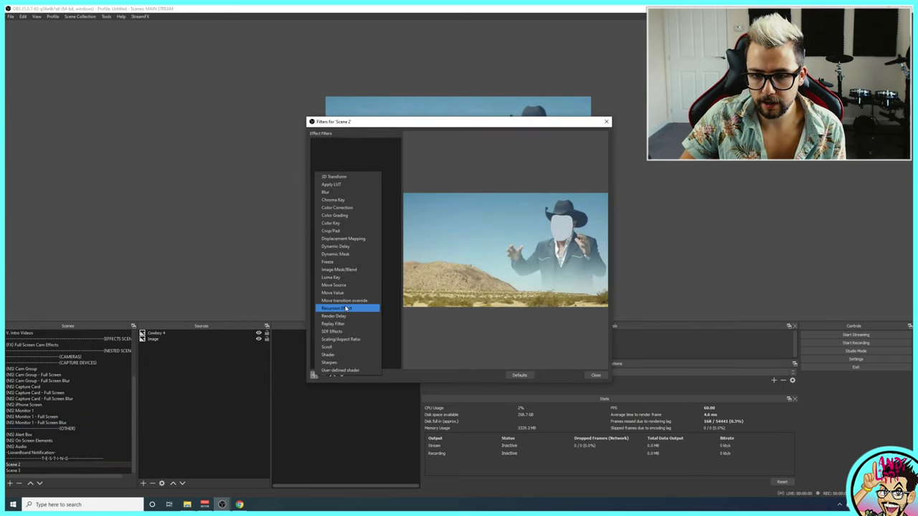
left_click(339, 285)
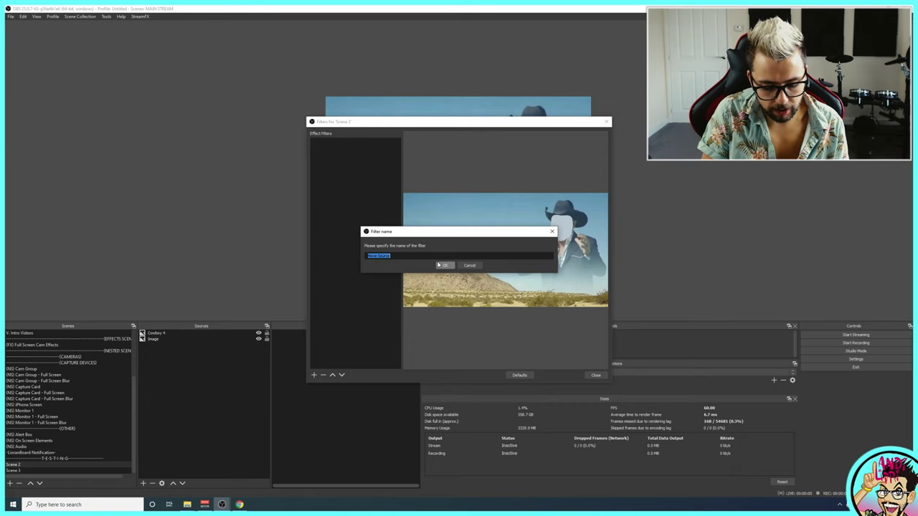
type("Cowboy 1")
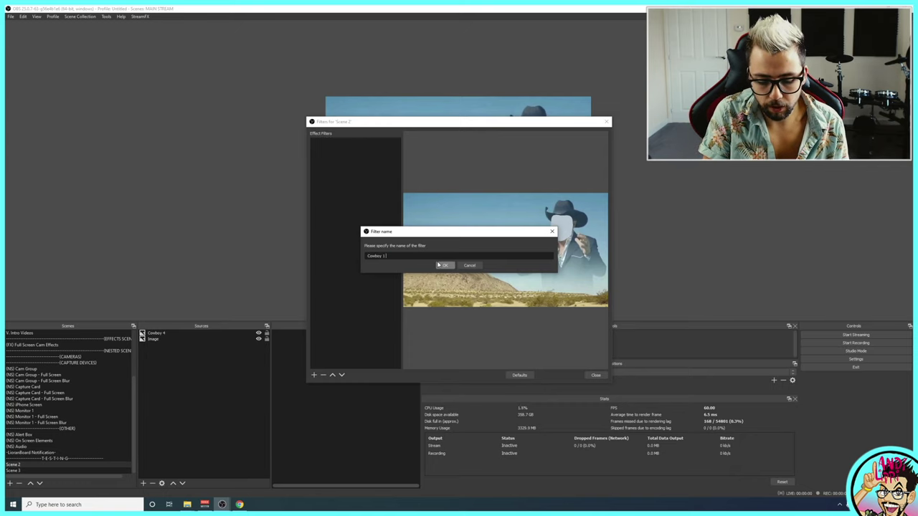
type(" Start")
left_click(442, 265)
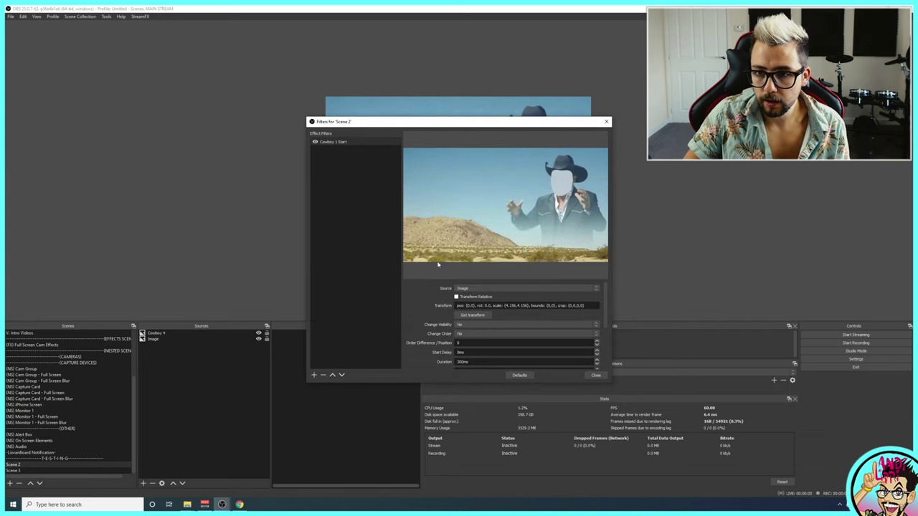
- Add a second Move Source filter named 'Cowboy 2 Start'
left_click(314, 374)
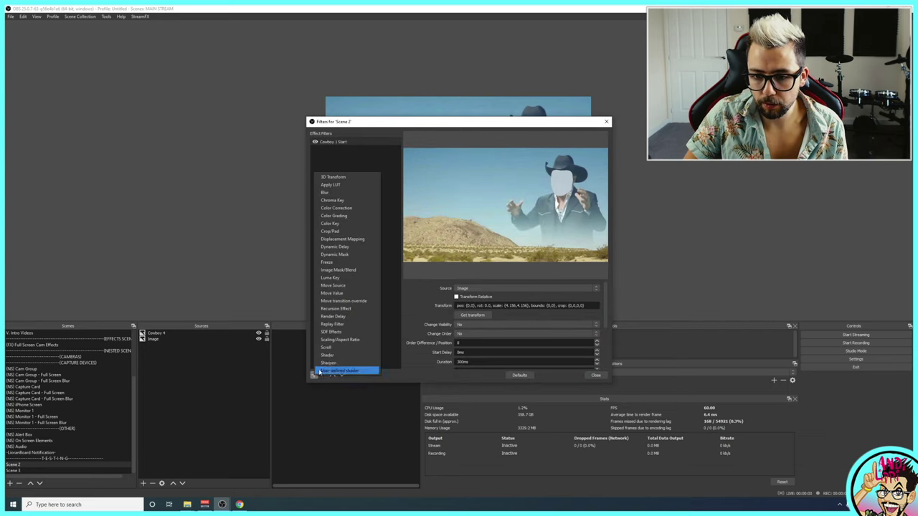
left_click(339, 287)
type("Cowboy")
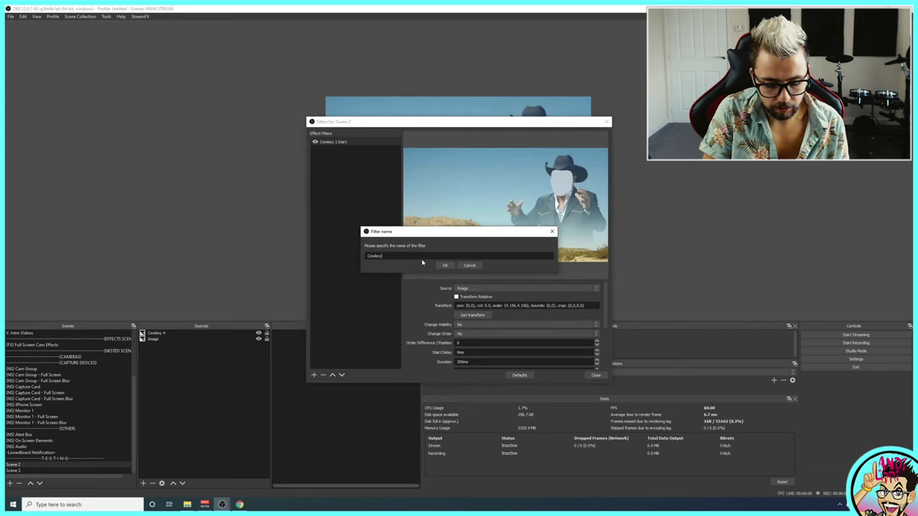
type(" 2 Start")
key("Return")
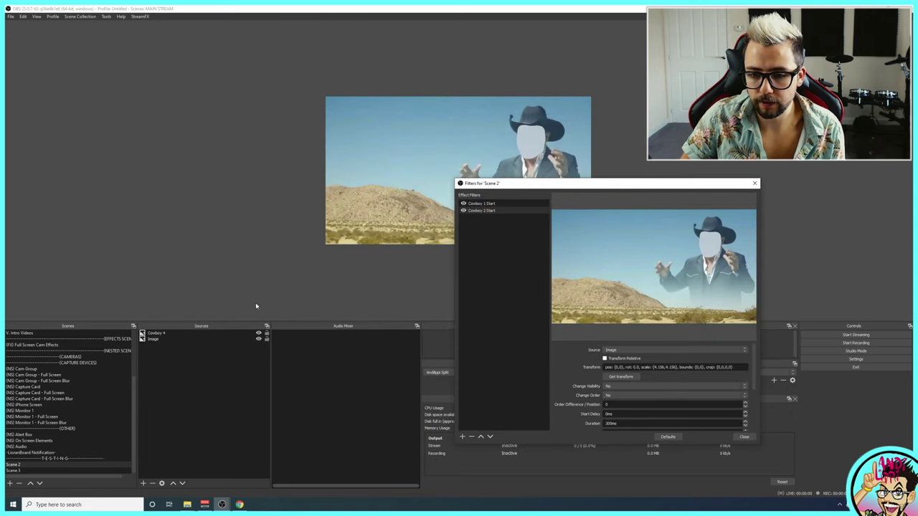
- Enlarge the Cowboy 4 image on the canvas to zoom in on the hill
left_click(164, 333)
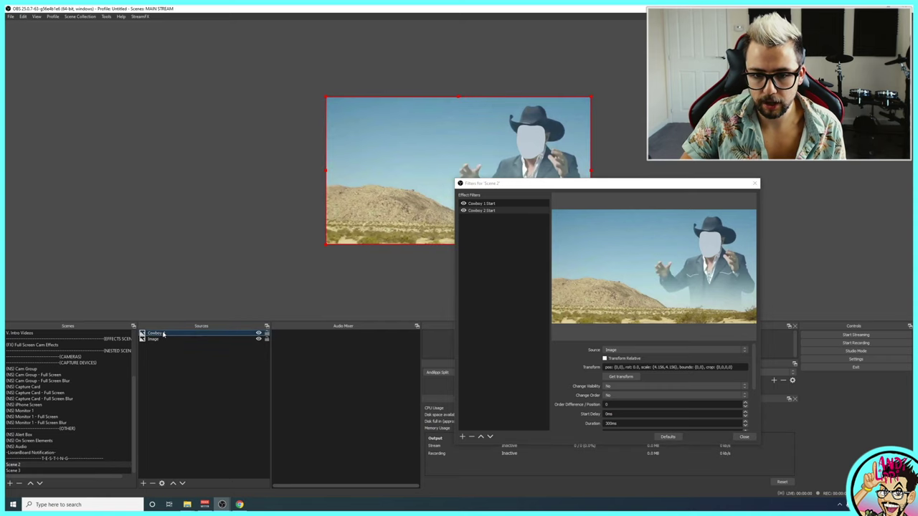
left_click(174, 362)
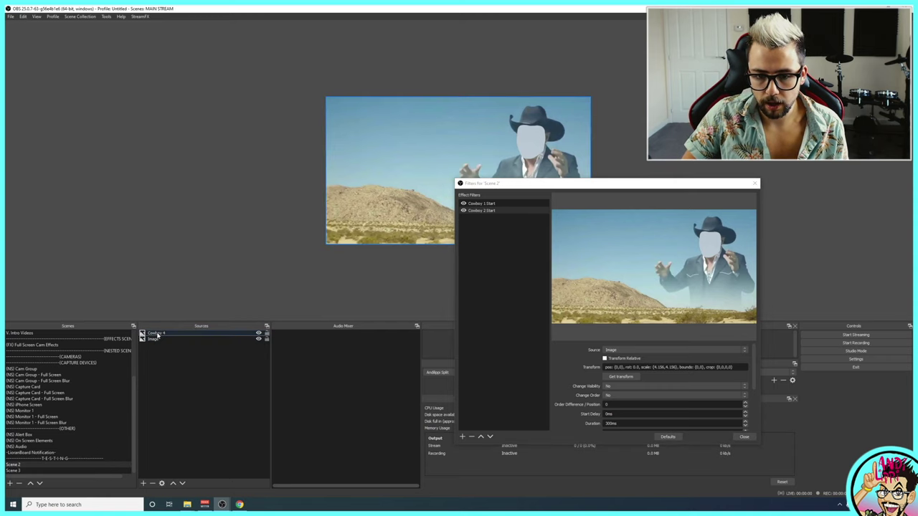
left_click(156, 334)
left_click(177, 362)
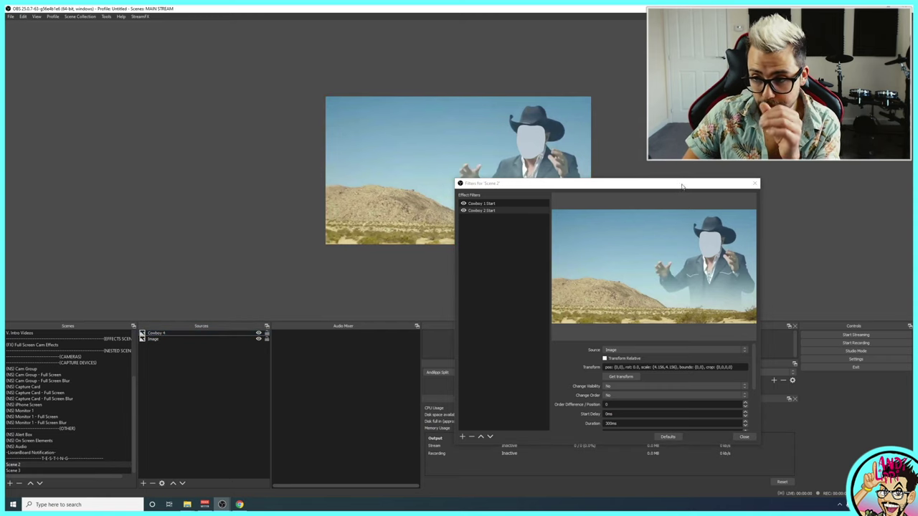
left_click_drag(682, 185, 619, 167)
left_click(430, 186)
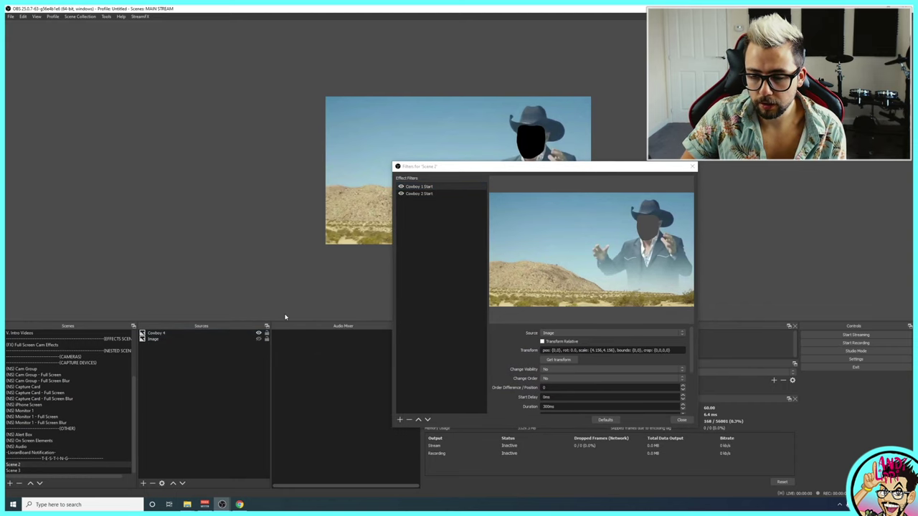
left_click(367, 144)
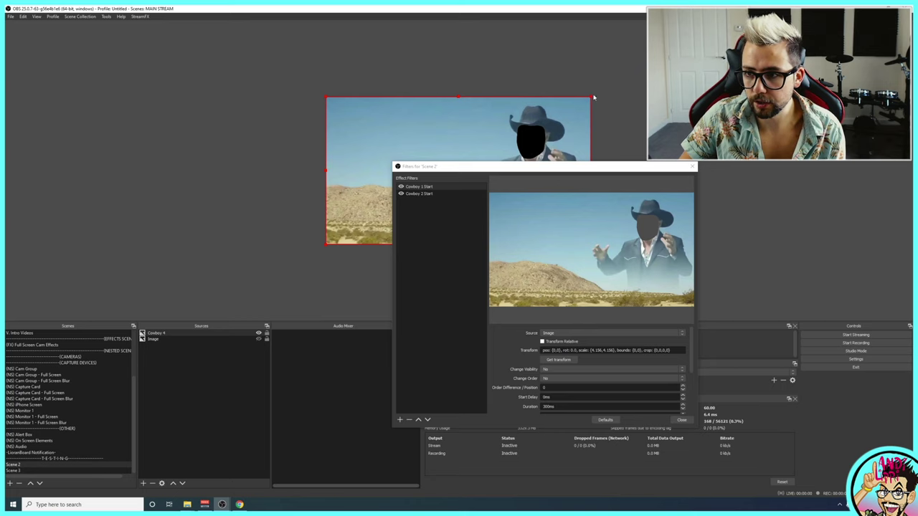
mouse_move(594, 97)
left_mouse_down()
mouse_move(762, 20)
mouse_move(867, 20)
left_mouse_up()
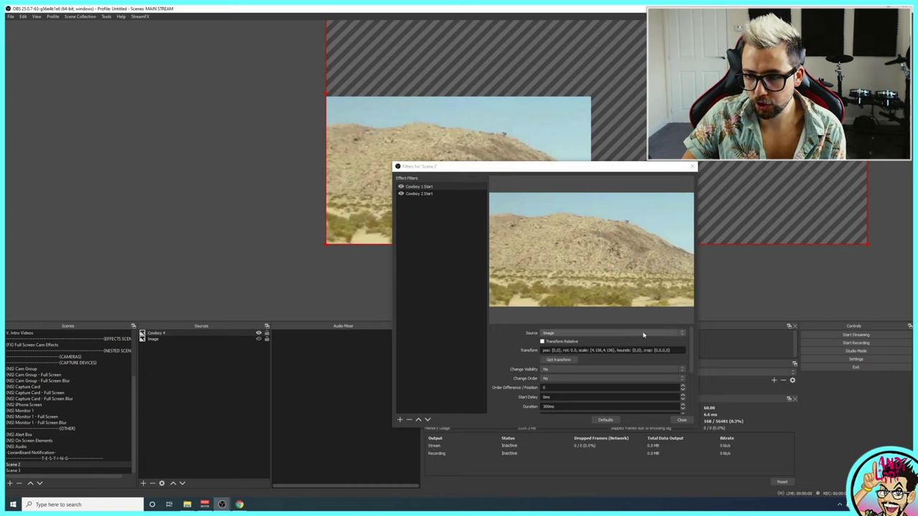
- Make the Cowboy 1 Start filter move the Cowboy 4 source
left_click(678, 333)
left_click(678, 335)
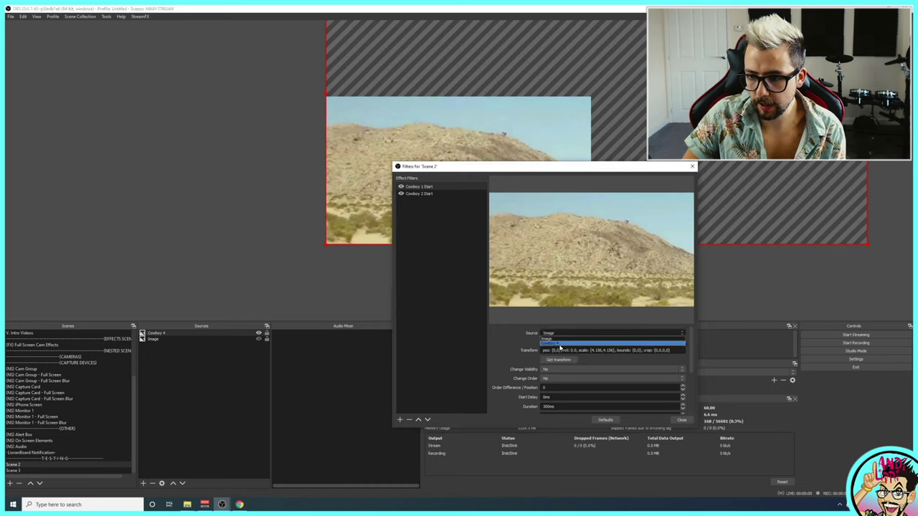
left_click(609, 343)
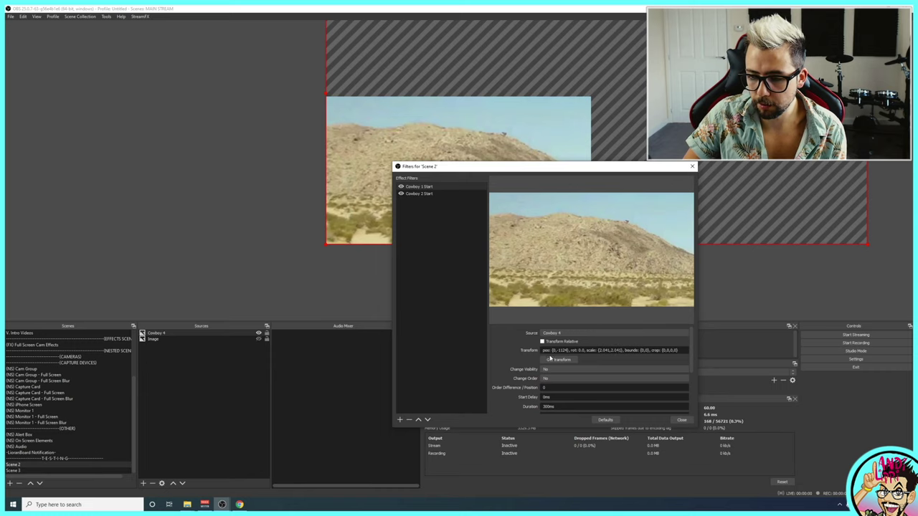
scroll(517, 356, "down", 1)
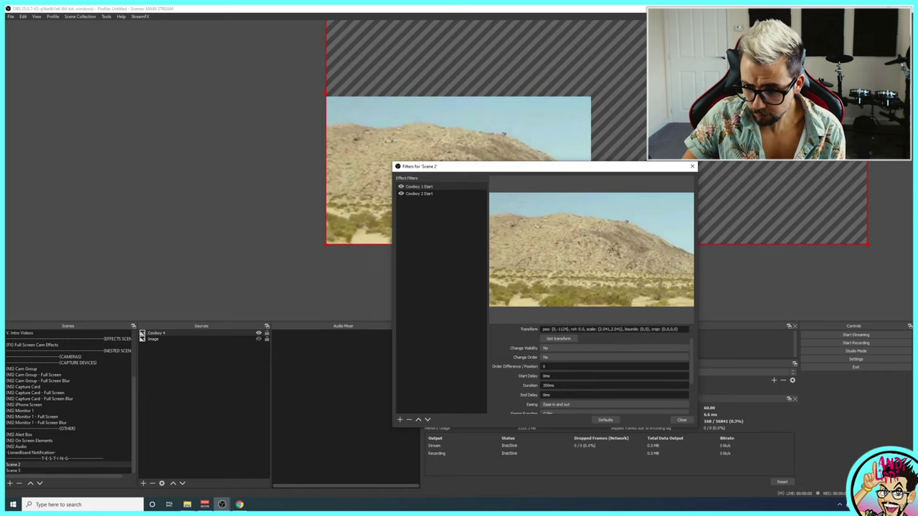
left_click(545, 350)
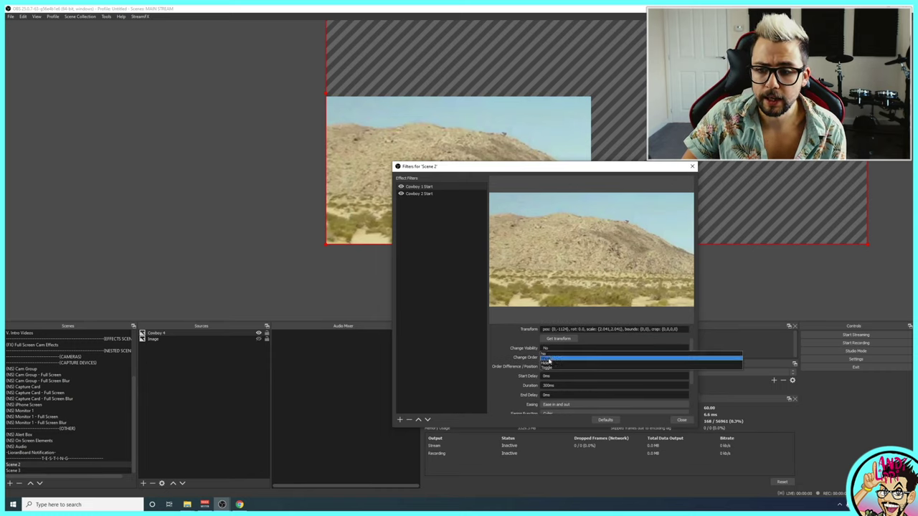
- Set Cowboy 1 Start to hide its source over a 1500ms duration
left_click(549, 362)
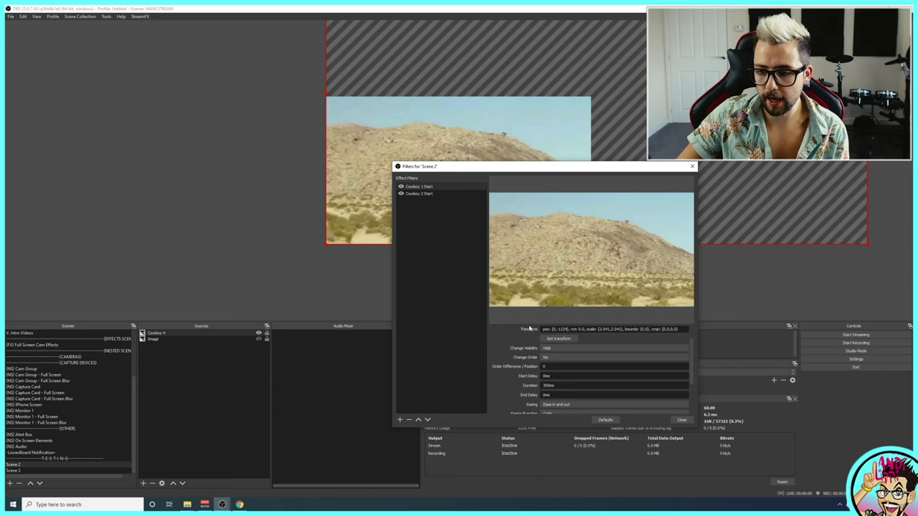
left_click(531, 386)
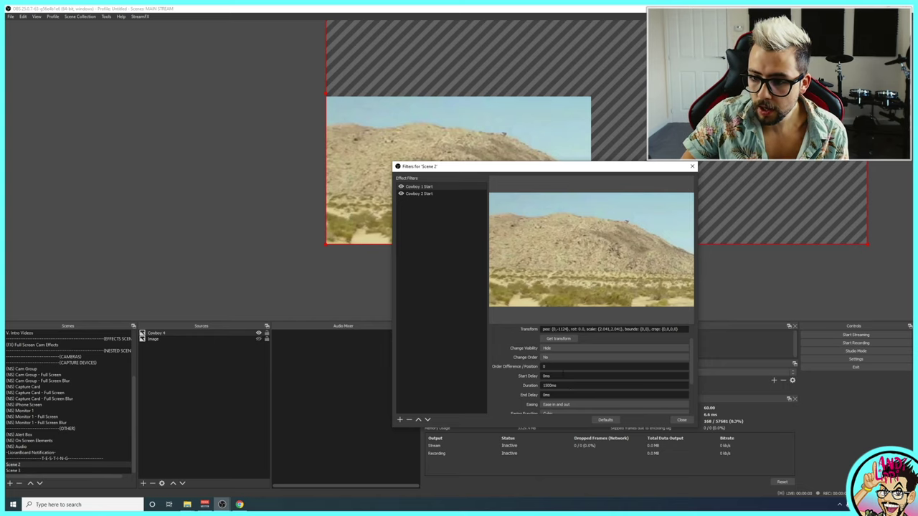
left_click(546, 358)
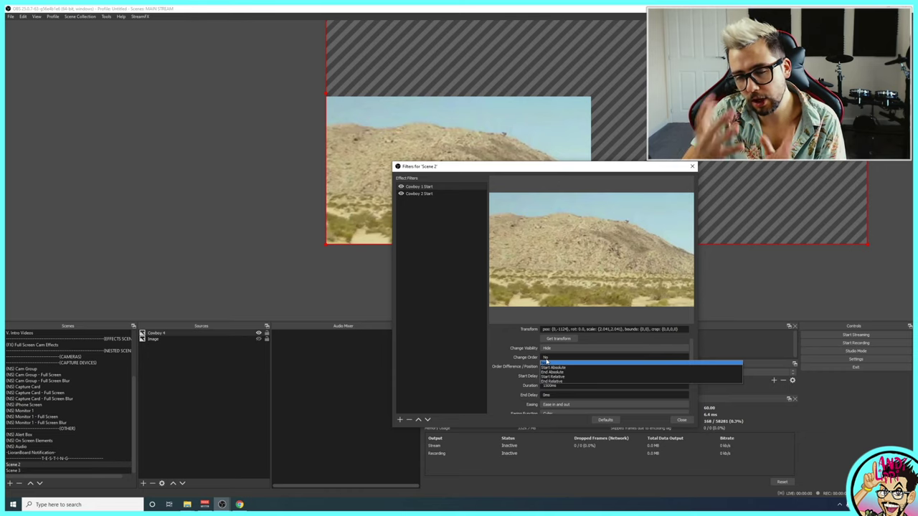
left_click(521, 362)
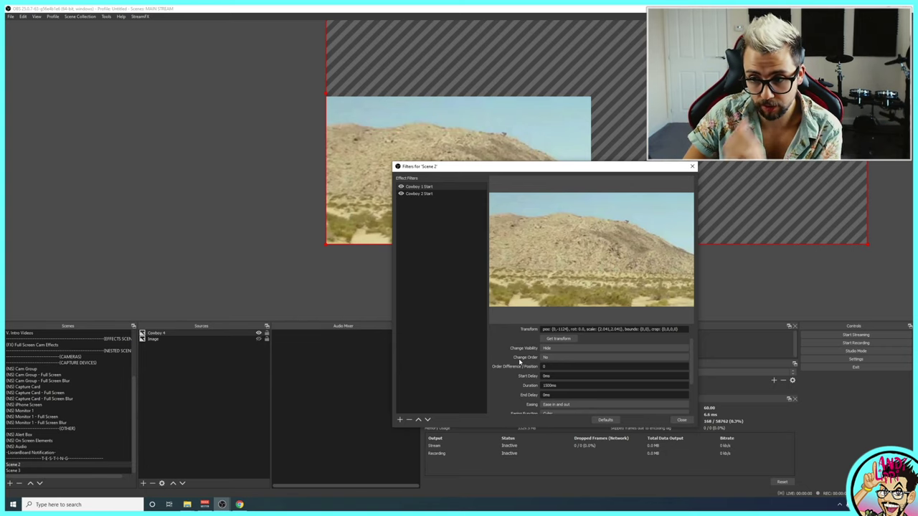
- Keep the default easing and set Cowboy 1 Start's trigger to Enable & Disable
scroll(520, 362, "down", 3)
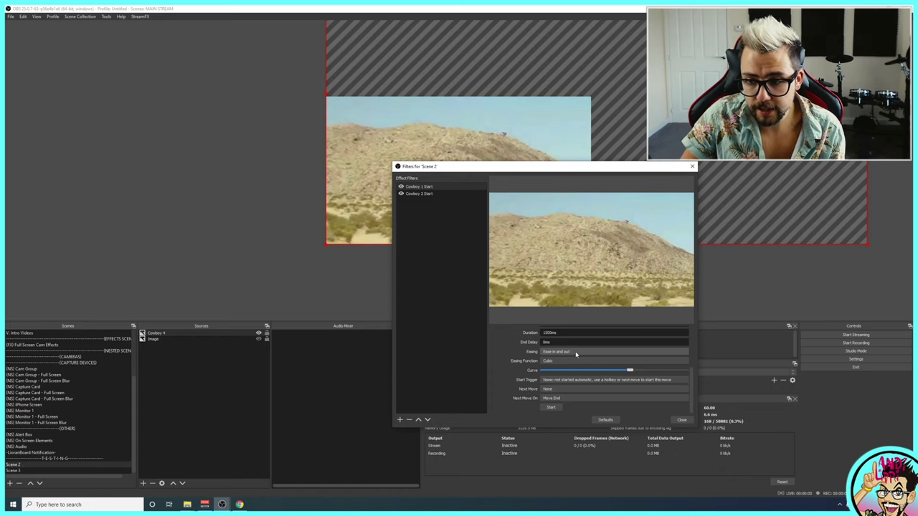
left_click(575, 353)
left_click(570, 352)
left_click(573, 361)
left_click(509, 371)
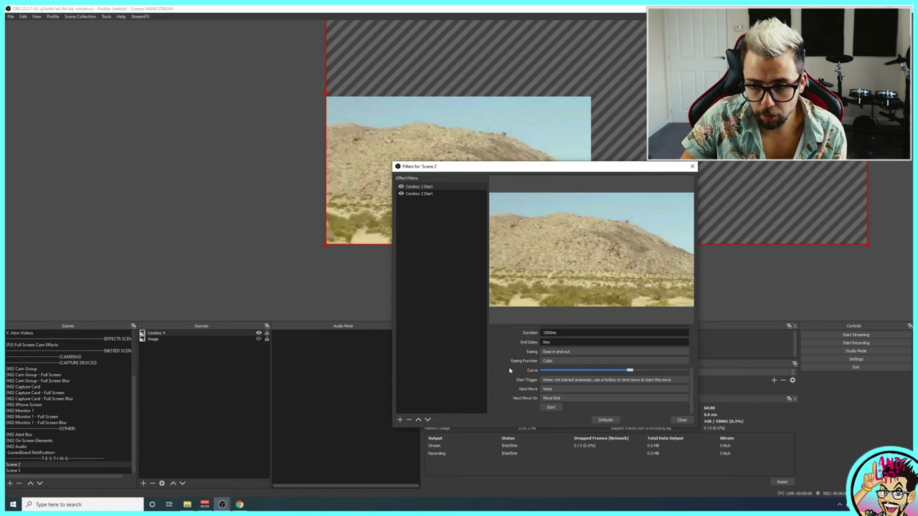
left_click(549, 381)
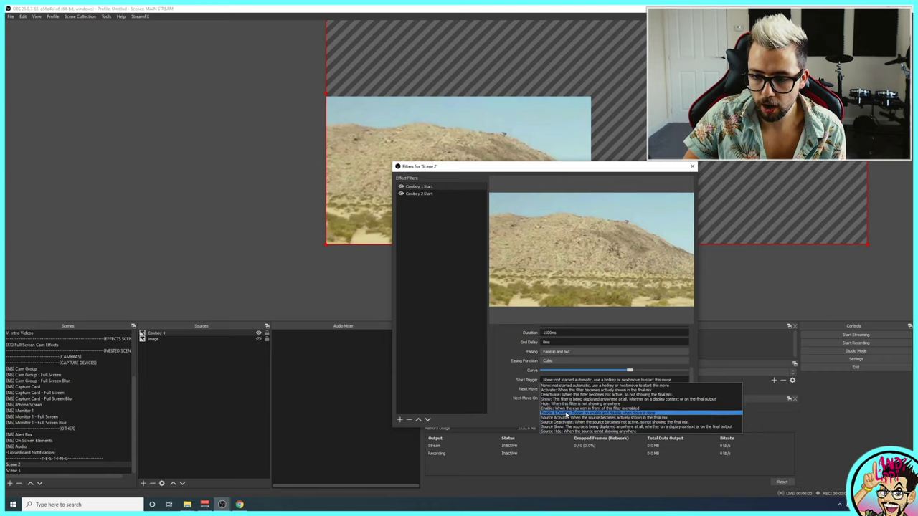
left_click(553, 413)
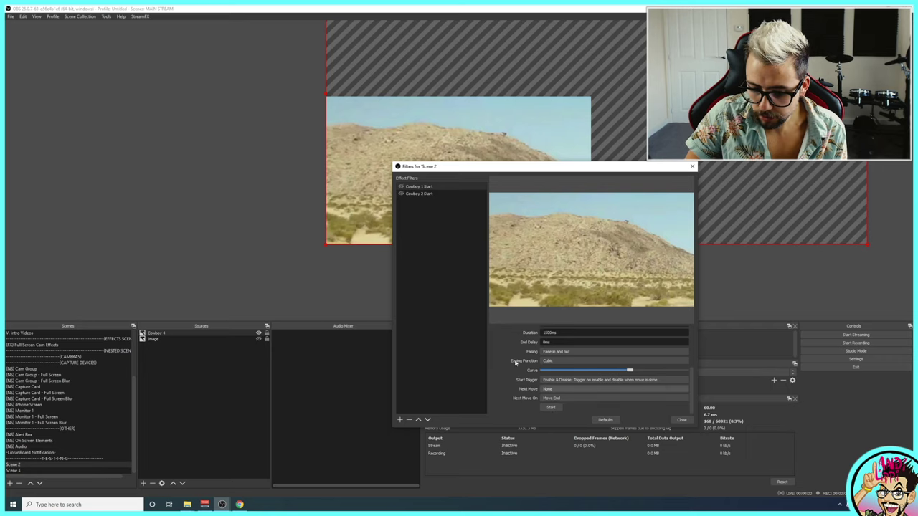
left_click(421, 194)
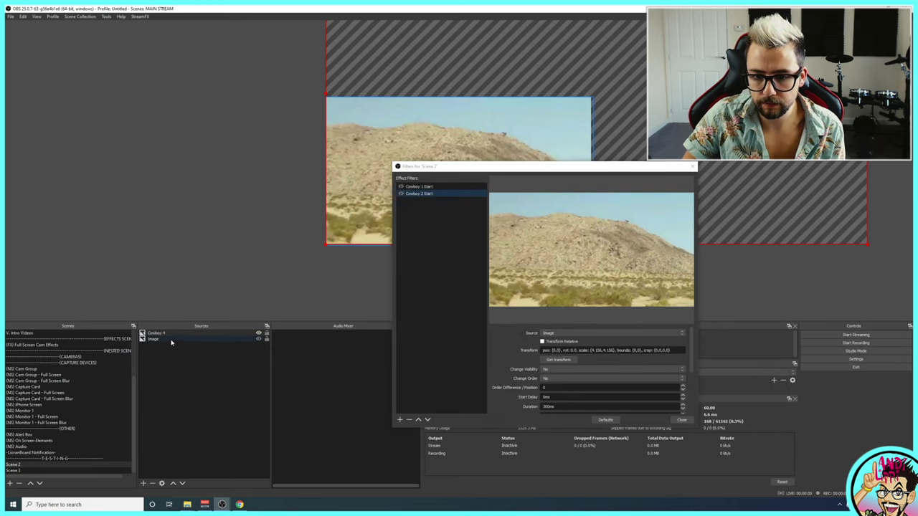
- In Cowboy 2 Start, capture the Image's current transform and choose a visibility change
left_click(258, 339)
left_click(259, 339)
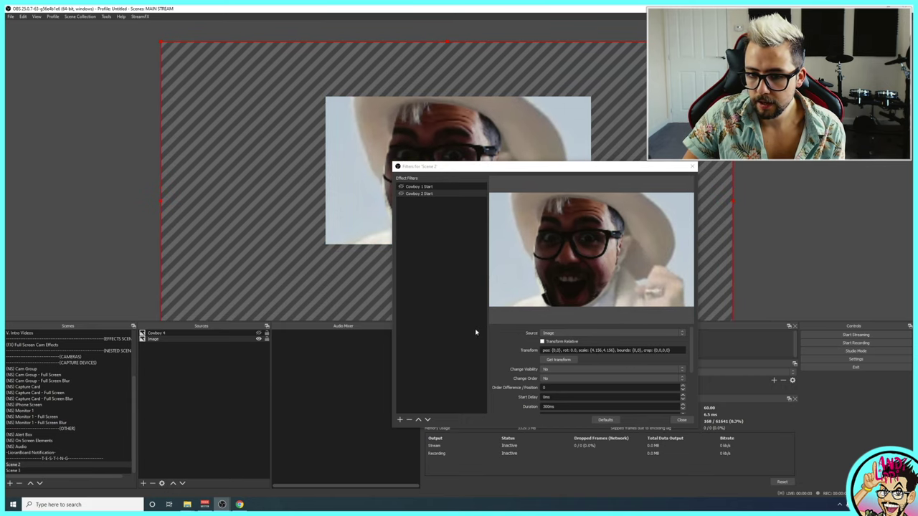
left_click(566, 360)
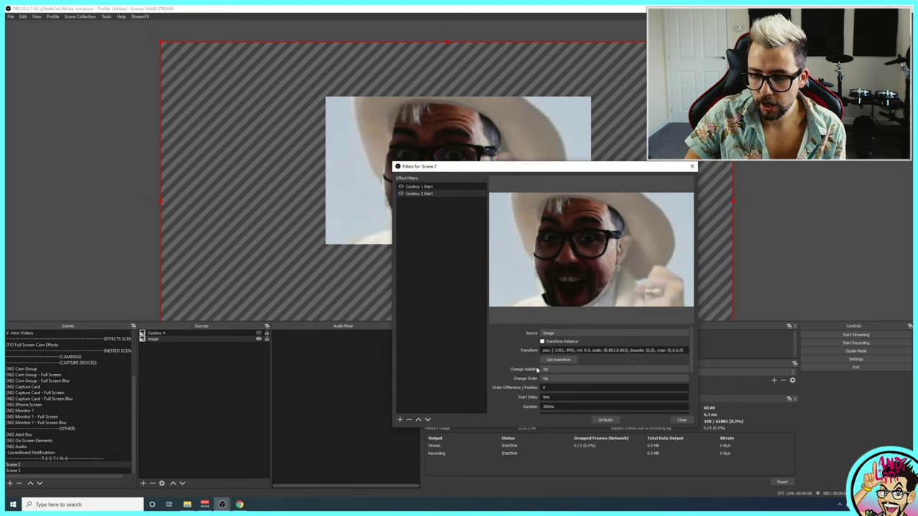
left_click(544, 369)
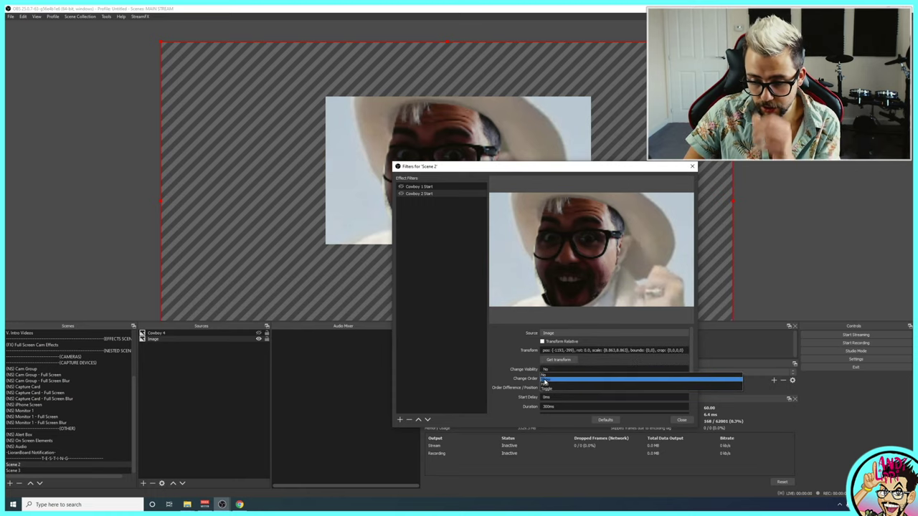
left_click(545, 380)
- Set Cowboy 2 Start's trigger to Enable & Disable and test by toggling Cowboy 1 Start
left_click(418, 187)
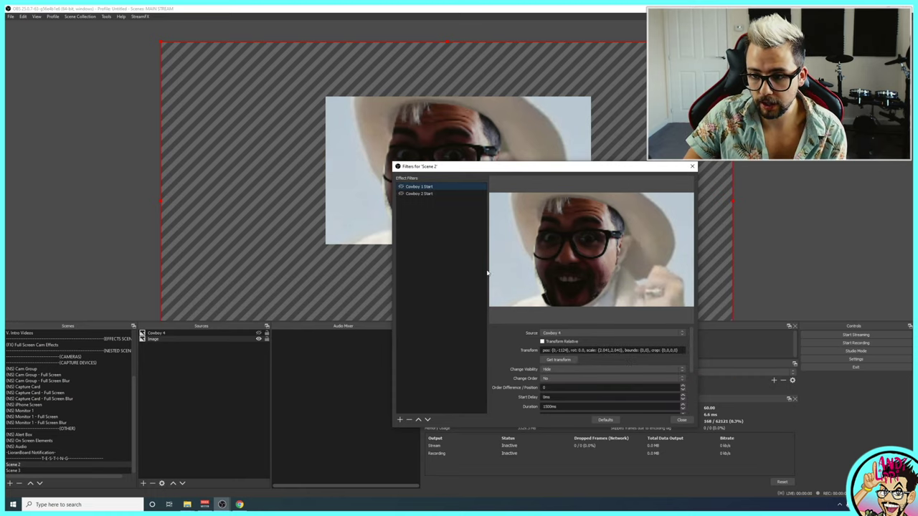
left_click(418, 194)
scroll(552, 371, "down", 2)
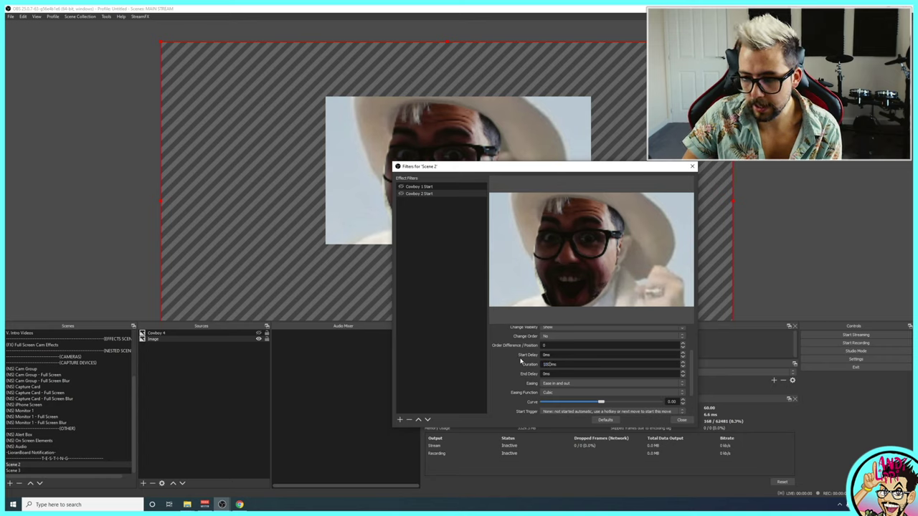
scroll(522, 361, "down", 1)
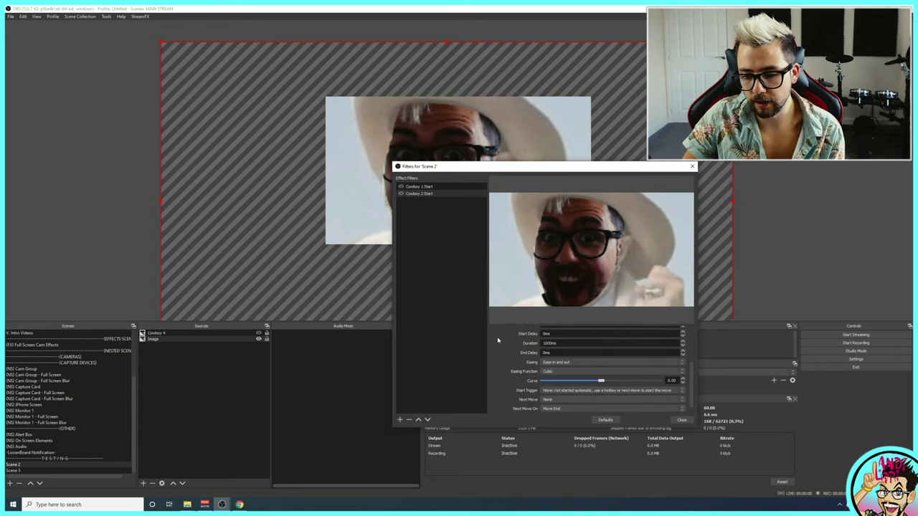
scroll(567, 380, "down", 1)
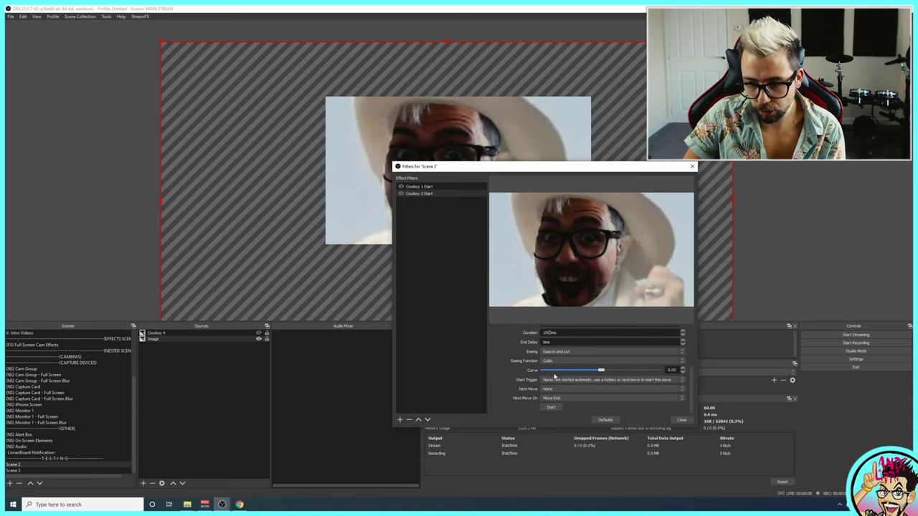
left_click(567, 382)
left_click(552, 407)
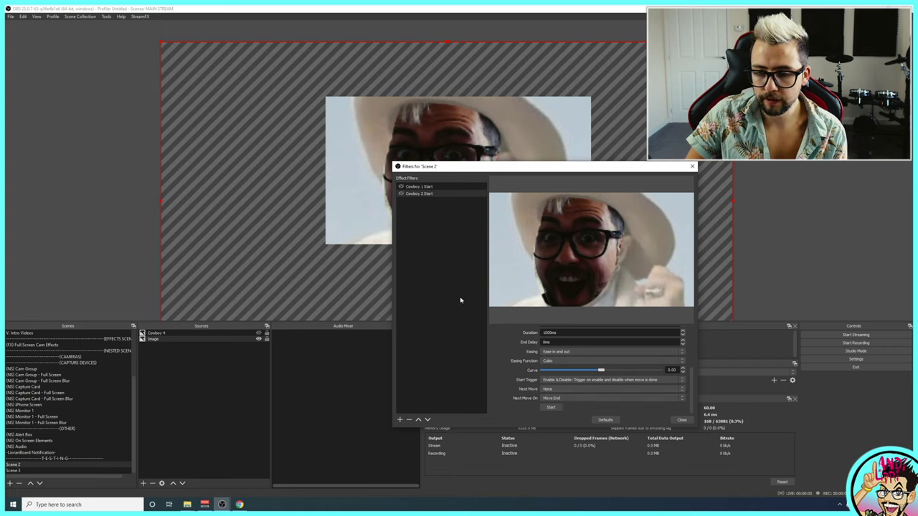
left_click(400, 187)
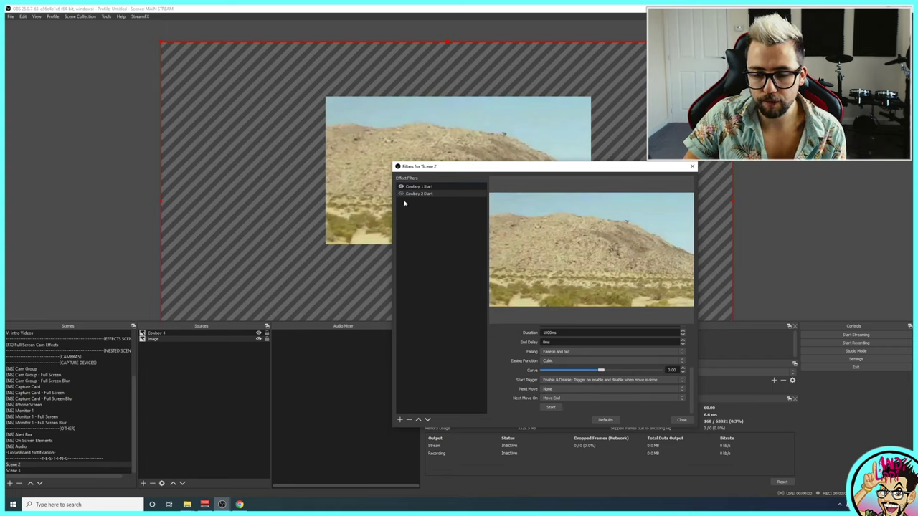
left_click(399, 419)
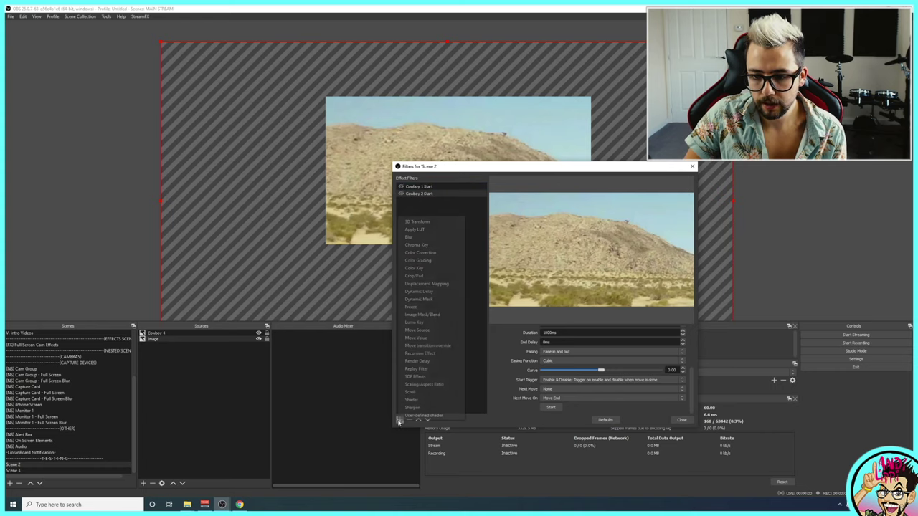
- Add a Move Source filter renamed 'Cowboy 1 Move 1' and hide the Image source
left_click(436, 332)
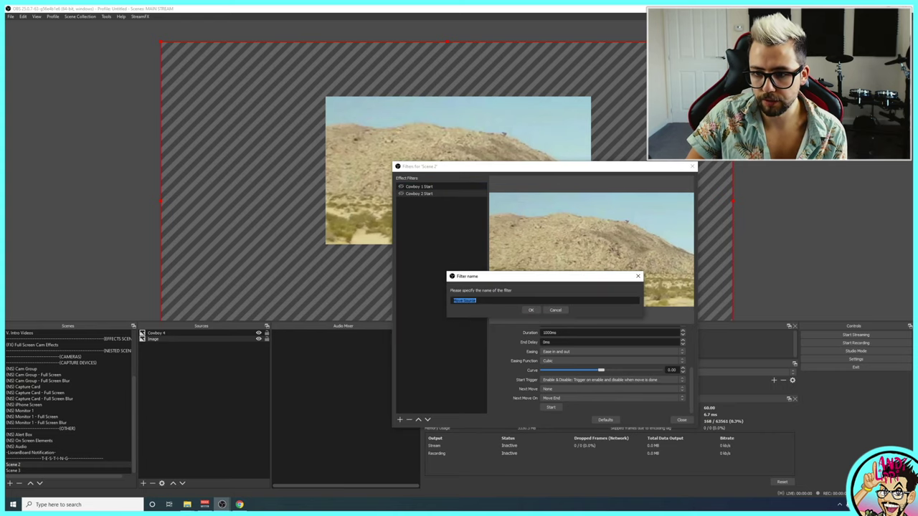
left_click(536, 310)
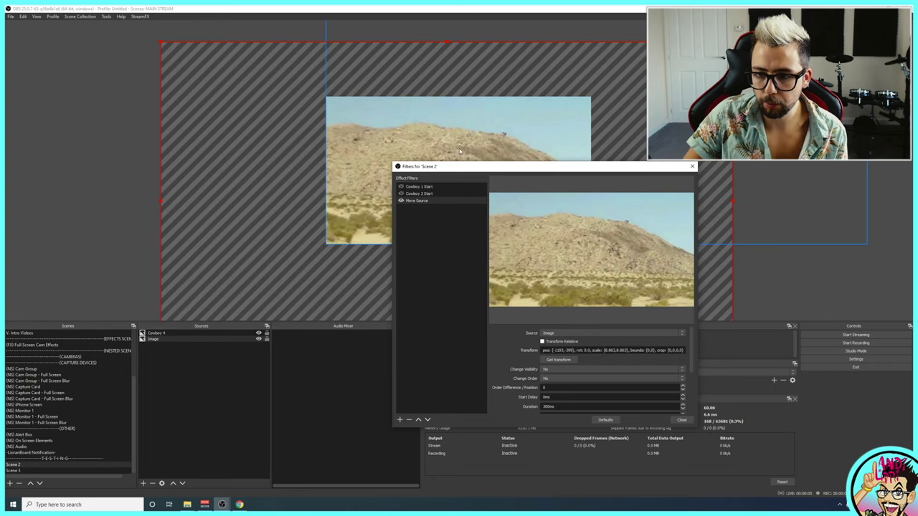
right_click(418, 201)
left_click(433, 215)
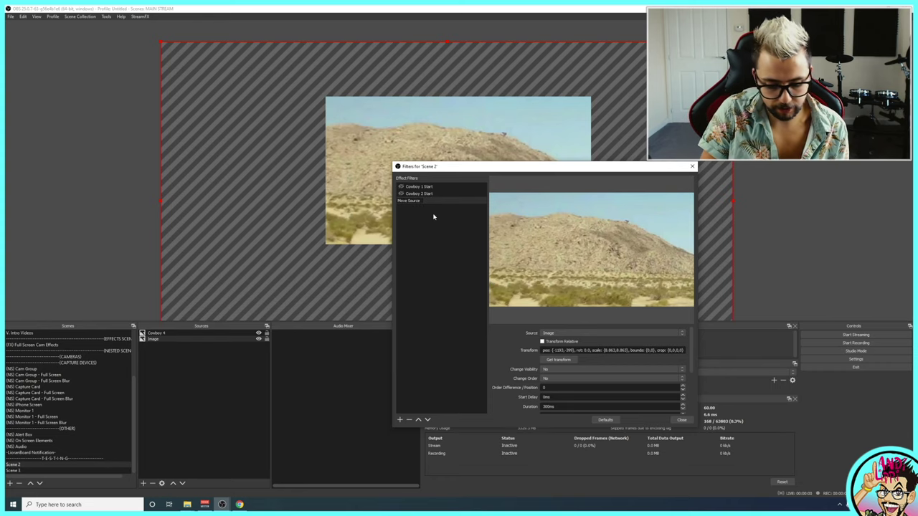
type("Cowboy 1")
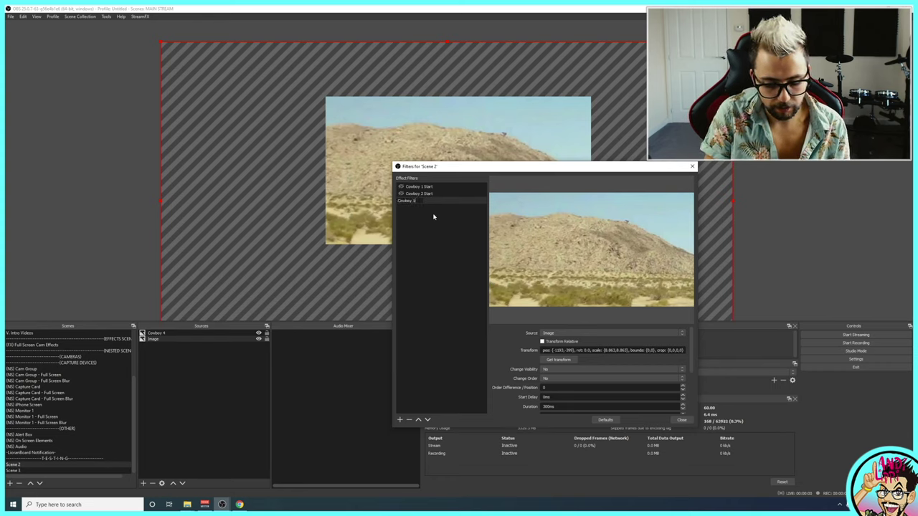
type(" Move 1")
key("Return")
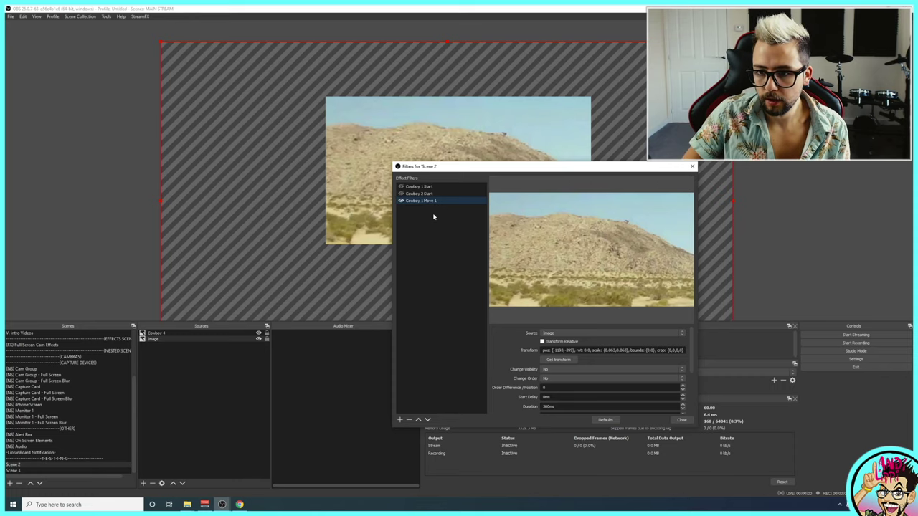
left_click(258, 338)
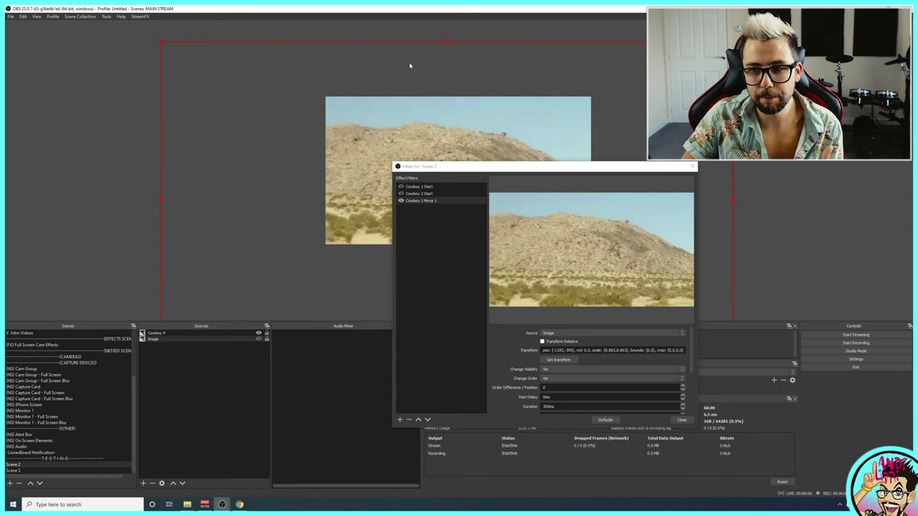
left_click(203, 334)
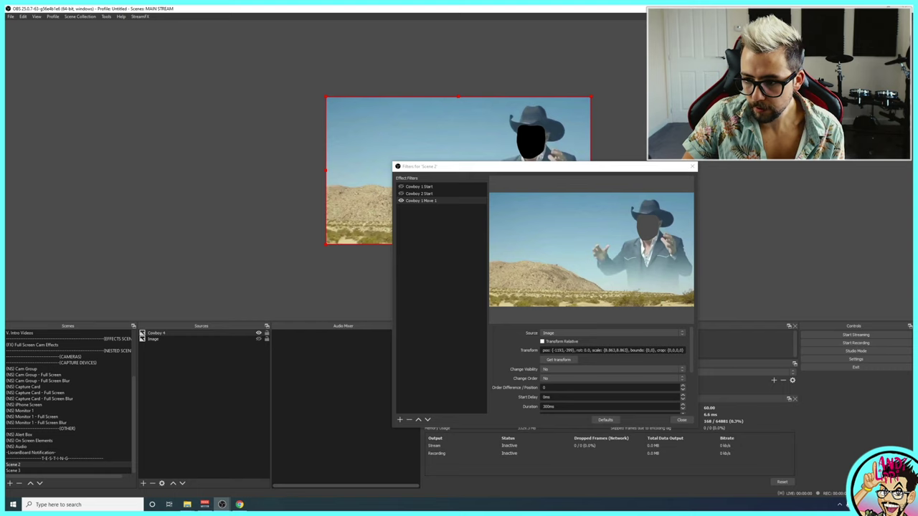
- Point Cowboy 1 Move 1 at Cowboy 4, 1500ms duration, triggered on Enable & Disable
left_click(563, 334)
left_click(563, 344)
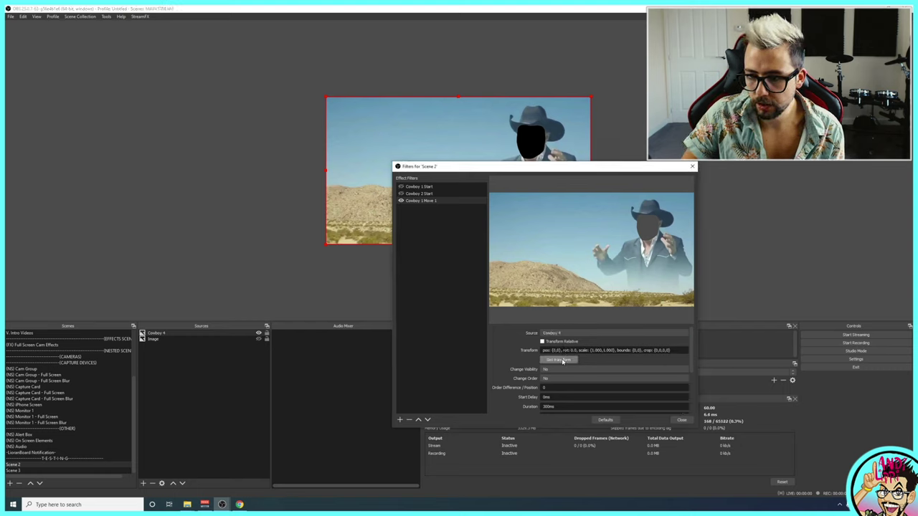
scroll(514, 349, "down", 1)
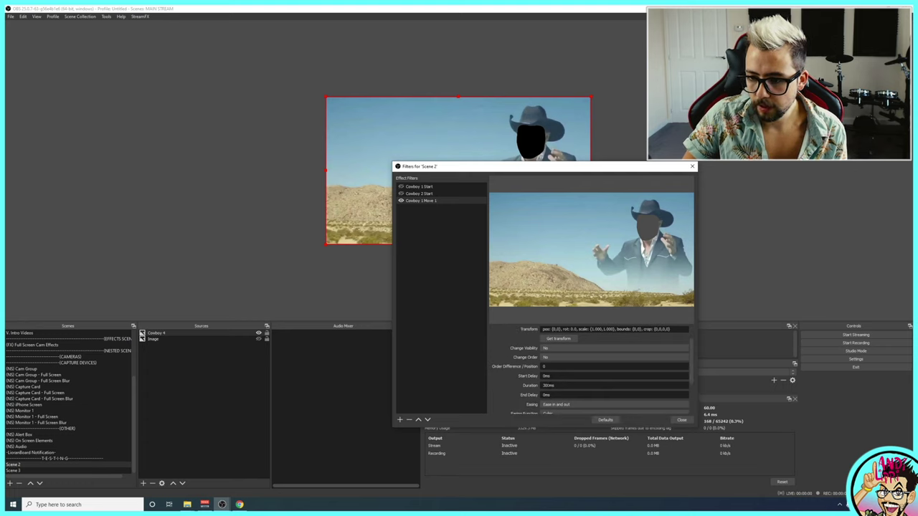
type("150")
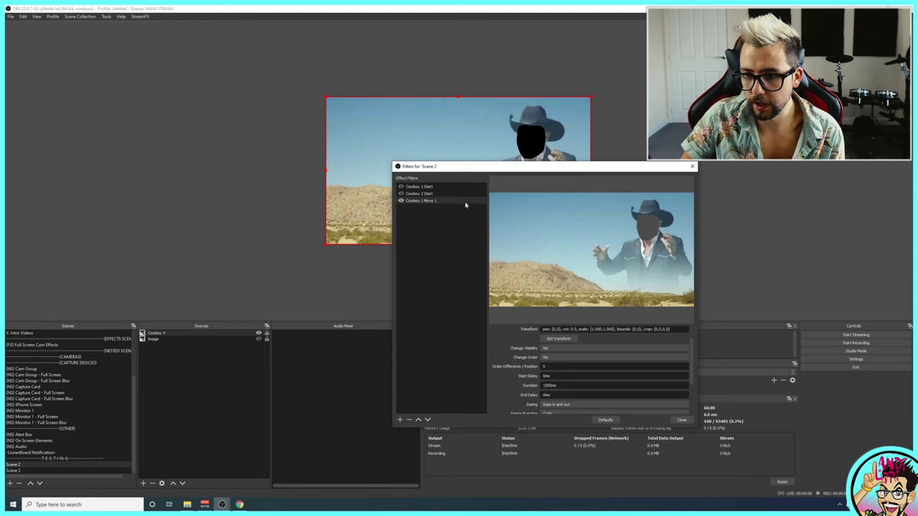
scroll(527, 369, "down", 1)
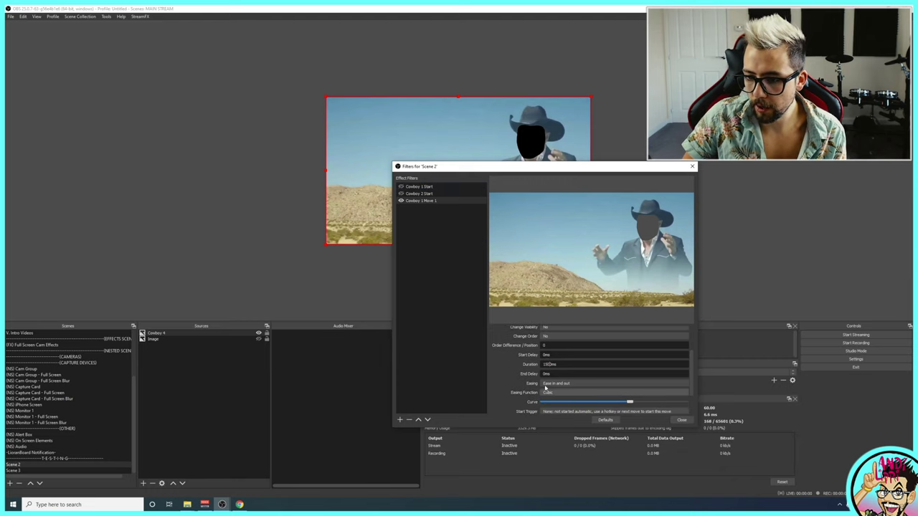
scroll(545, 388, "down", 2)
left_click(551, 381)
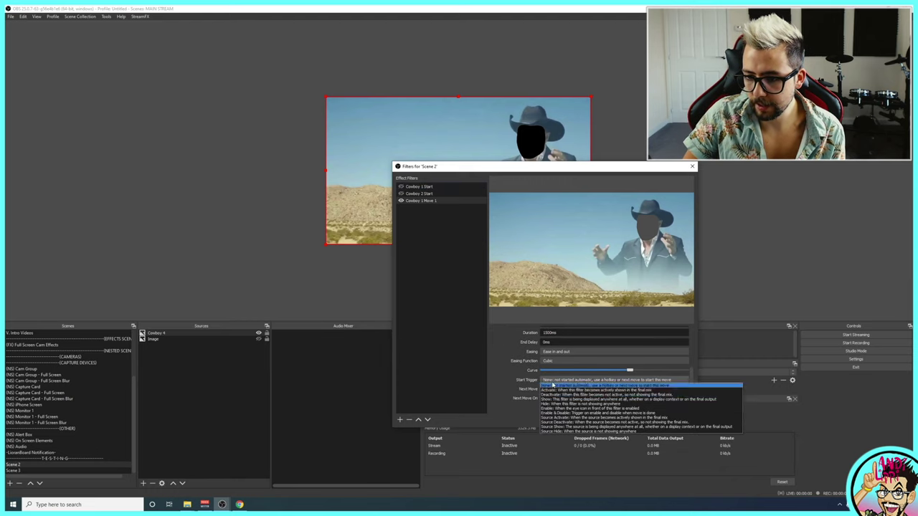
left_click(556, 415)
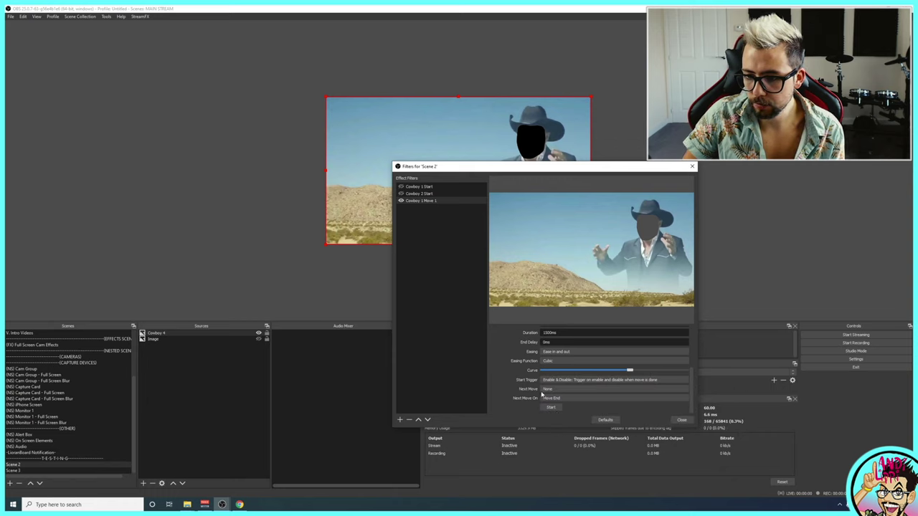
- Test the slide by toggling Cowboy 1 Move 1 off, Cowboy 1 Start on, then Cowboy 1 Move 1 on
left_click(401, 202)
left_click(401, 186)
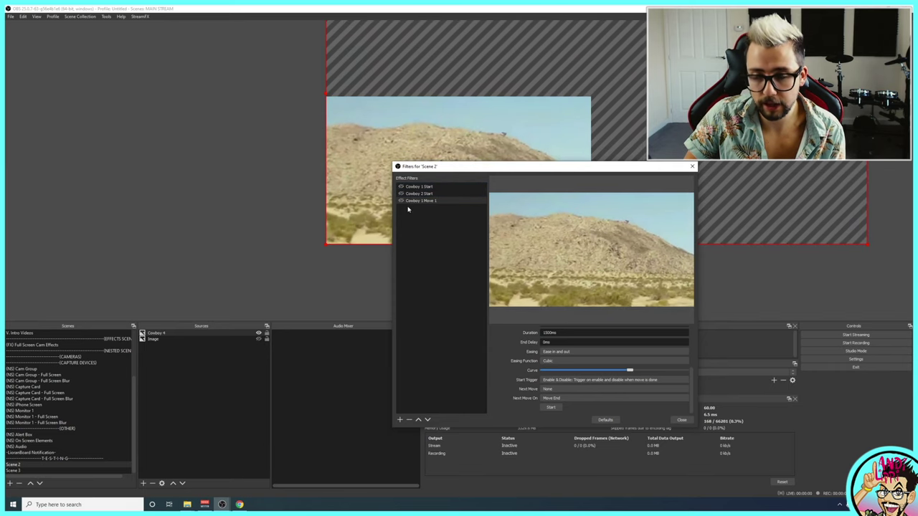
left_click(401, 202)
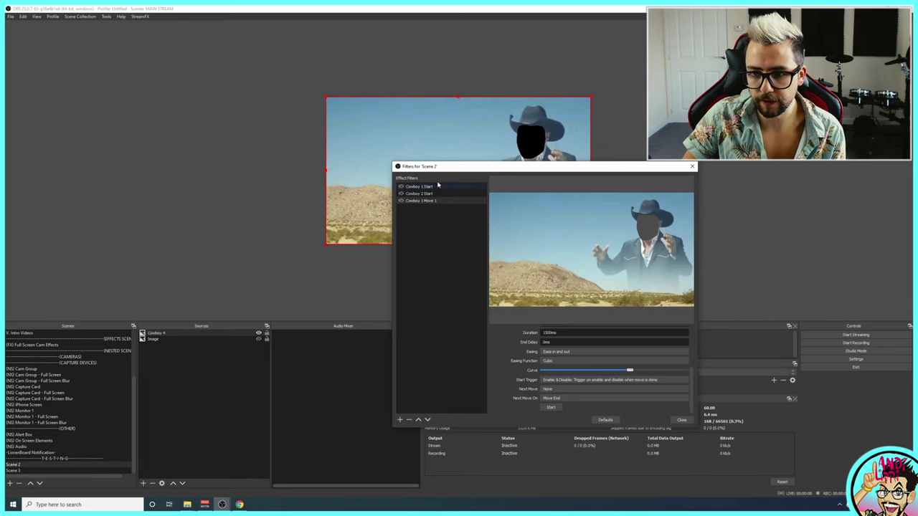
- Make Cowboy 1 Move 1 hide its source
left_click(401, 187)
left_click(415, 202)
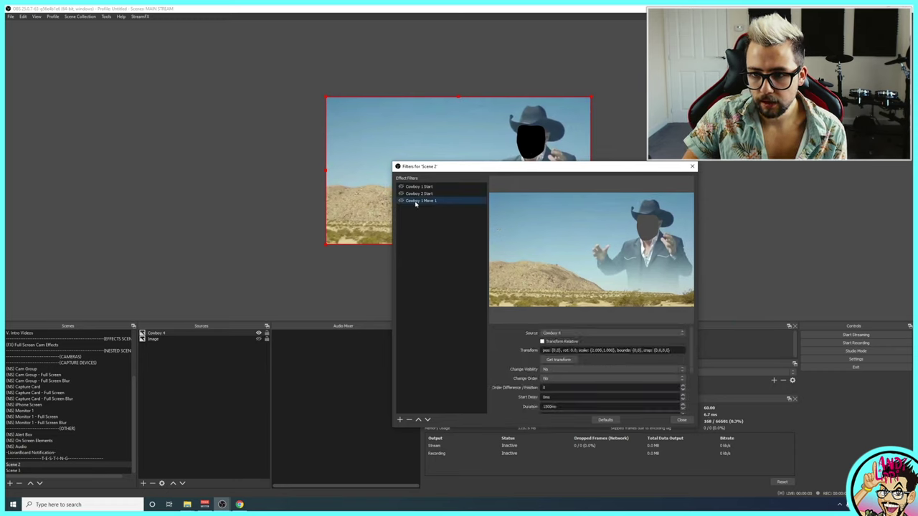
left_click(548, 369)
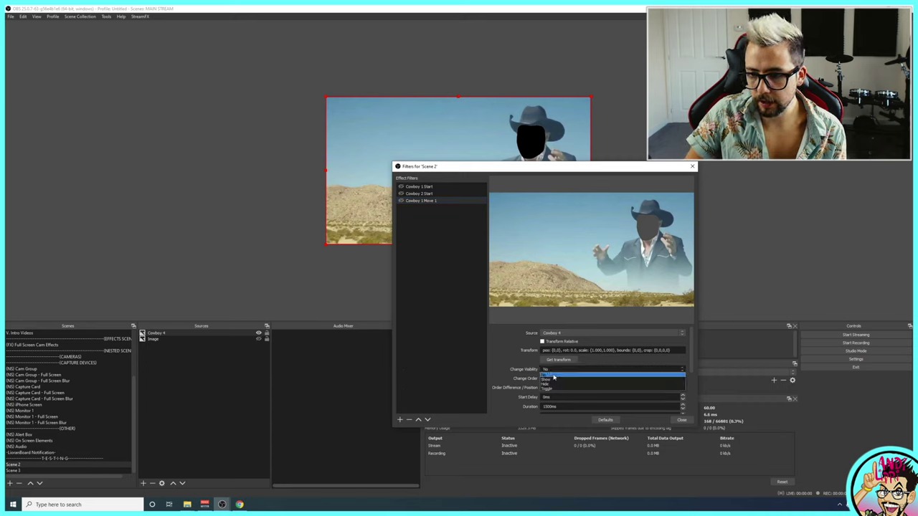
left_click(558, 383)
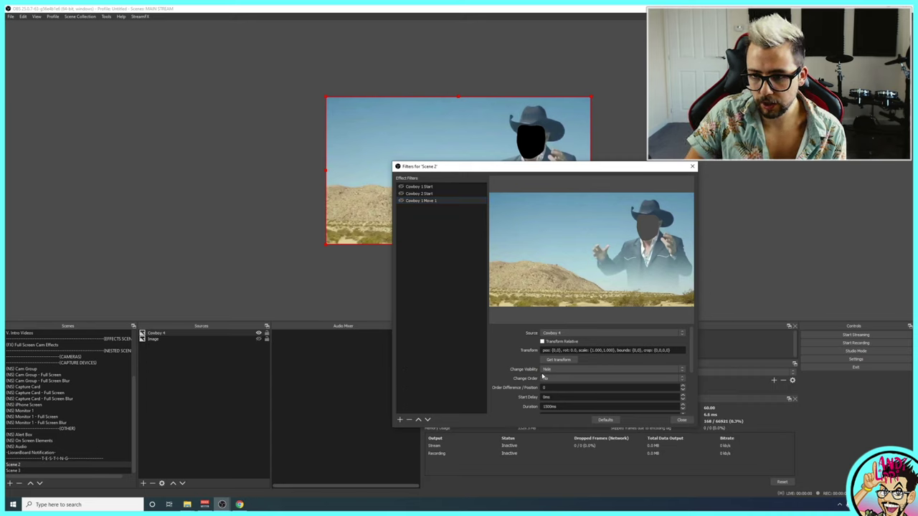
- Add another Move Source filter named 'Cowboy 2 Move 1'
left_click(400, 423)
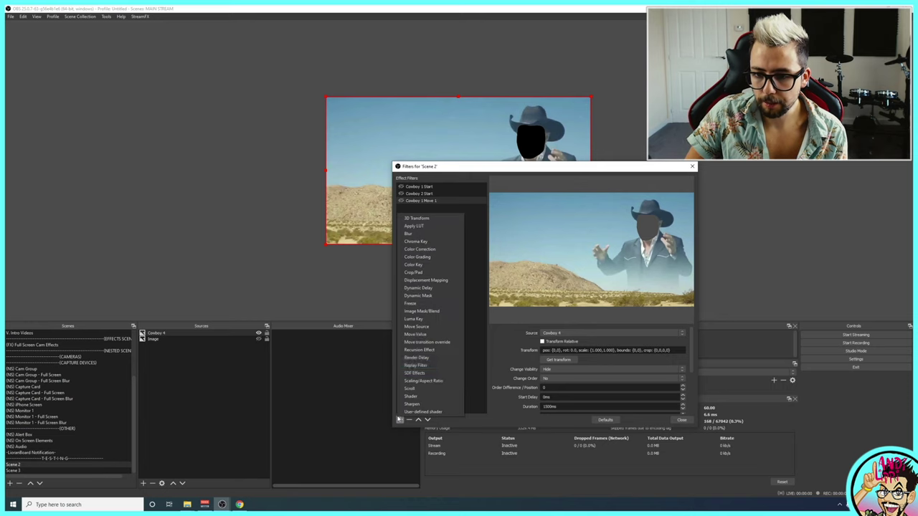
left_click(422, 320)
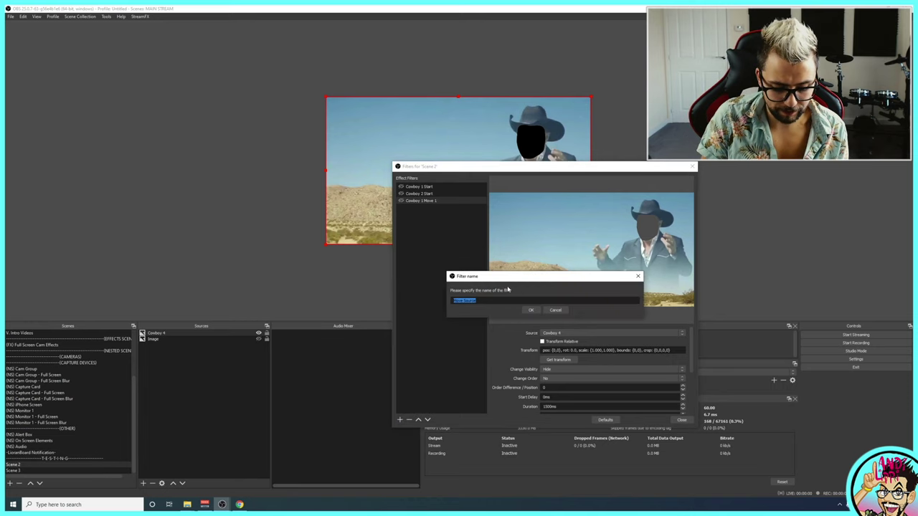
type("Cowboy 2 Move 1")
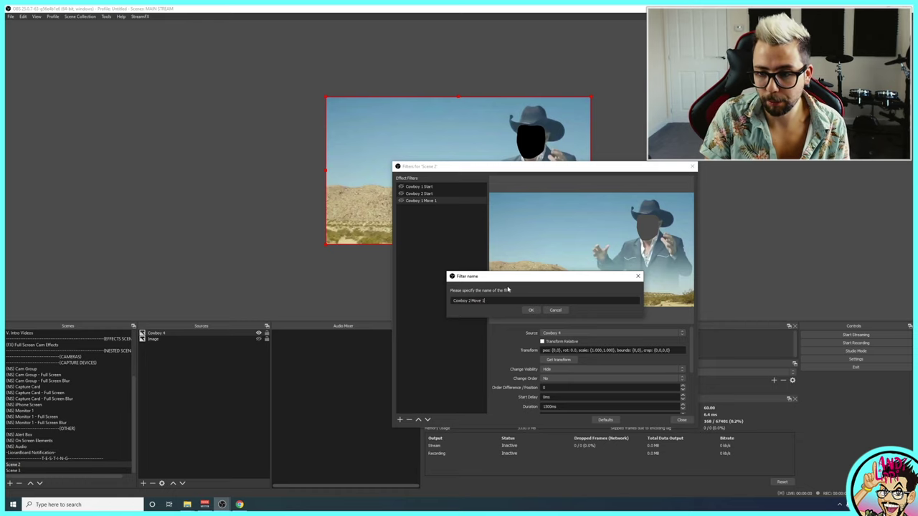
key("Return")
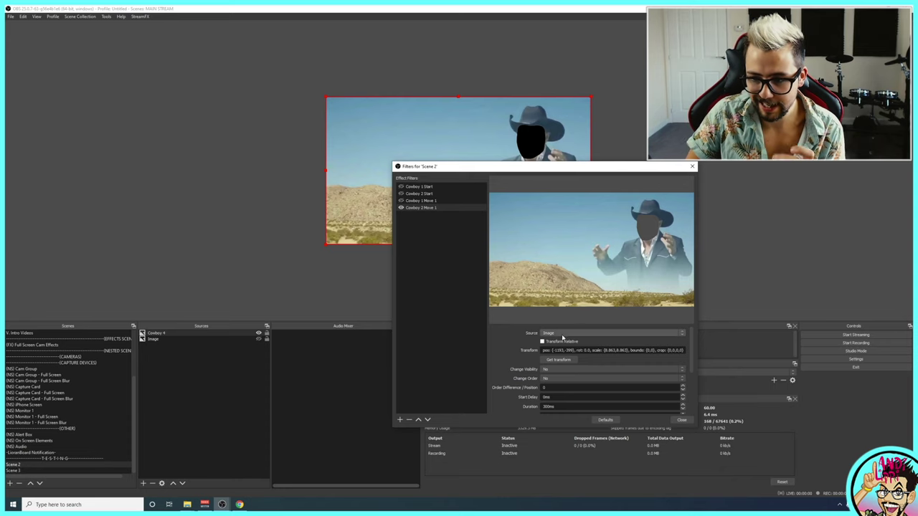
- Show the Image source and resize it on the canvas to frame the dancing cowboy
left_click(259, 339)
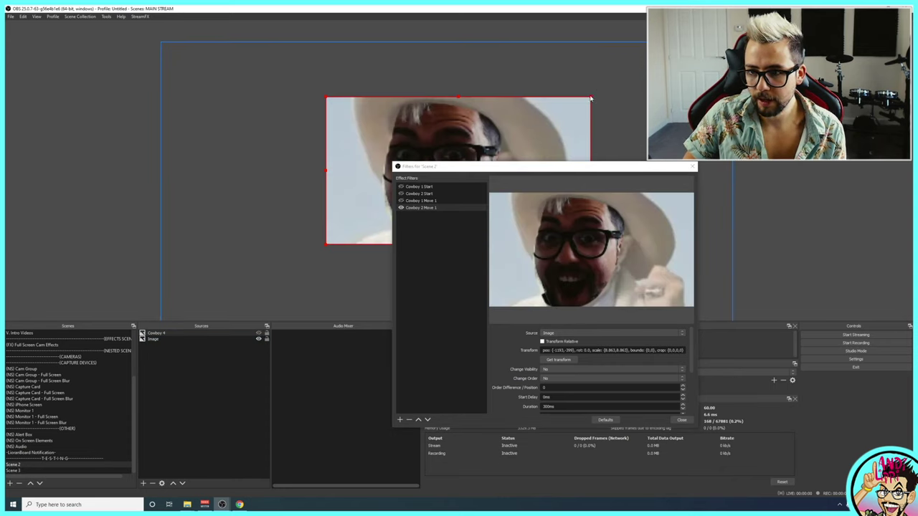
left_click(155, 333)
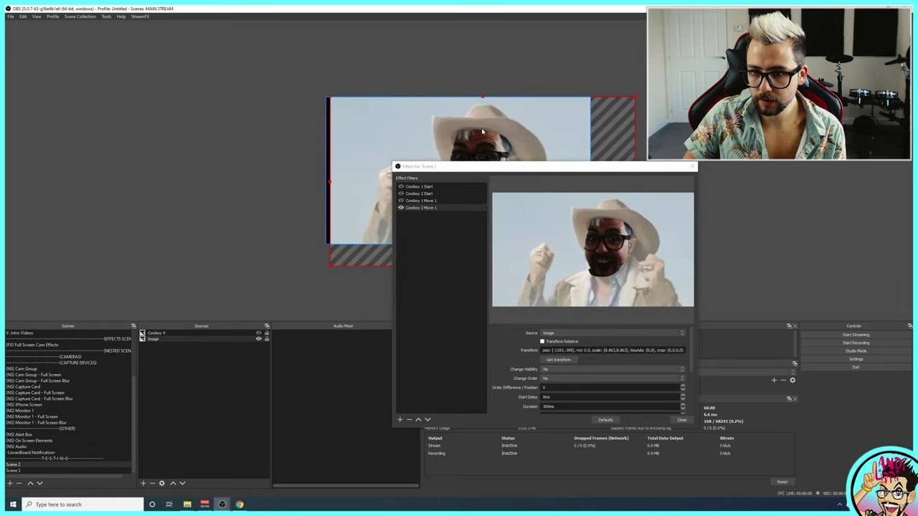
mouse_move(627, 98)
left_mouse_down()
mouse_move(550, 140)
mouse_move(566, 84)
mouse_move(576, 100)
left_mouse_up()
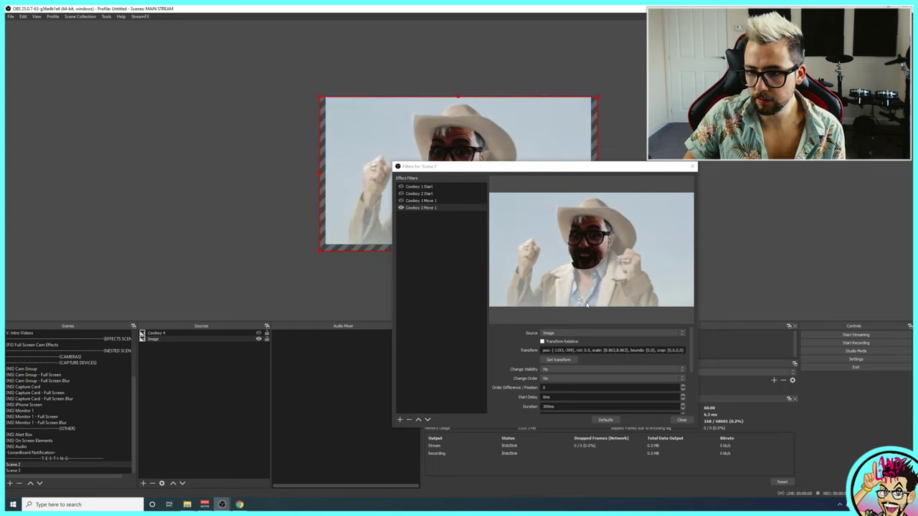
- Set Cowboy 2 Move 1 to show the Image over 2000ms on Enable & Disable, then preview it
left_click(556, 370)
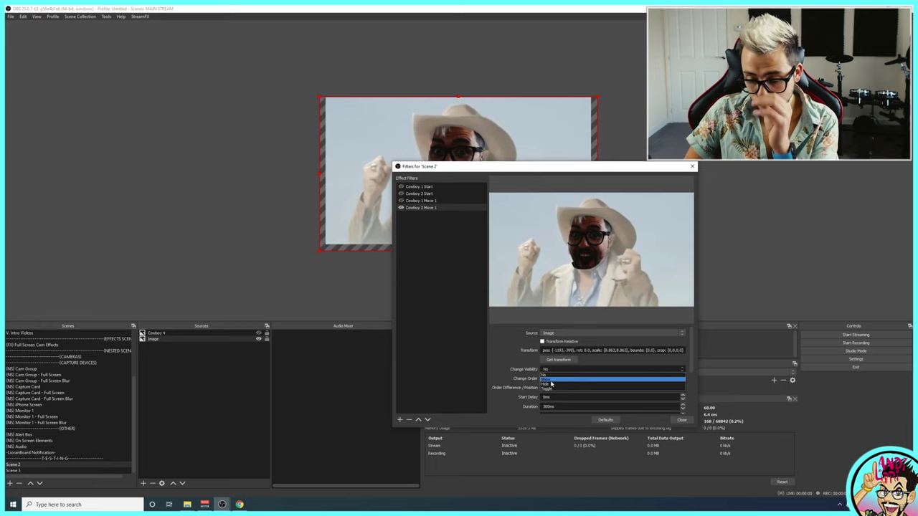
left_click(550, 384)
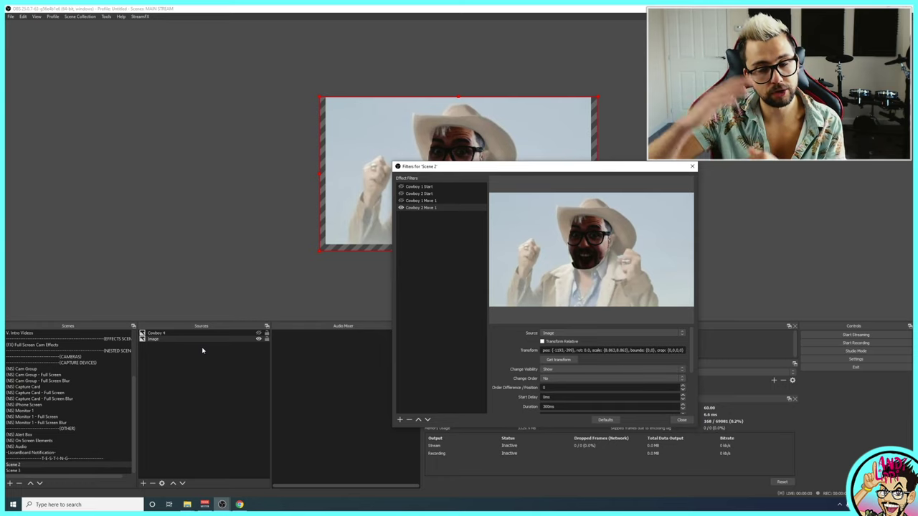
scroll(535, 384, "down", 1)
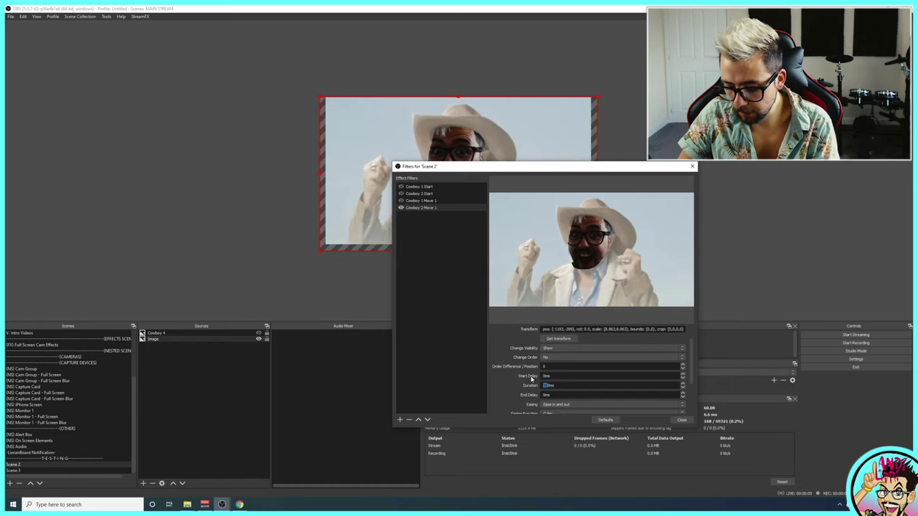
type("2000")
scroll(530, 378, "down", 2)
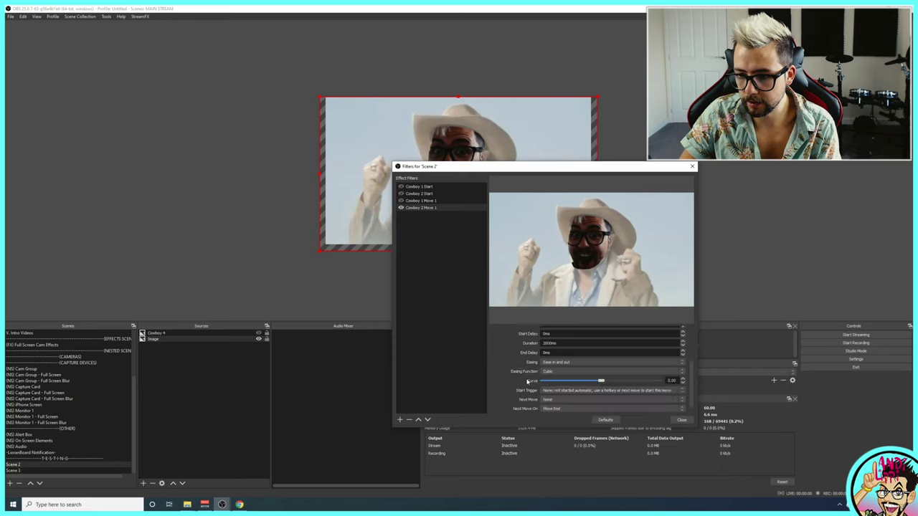
left_click(573, 391)
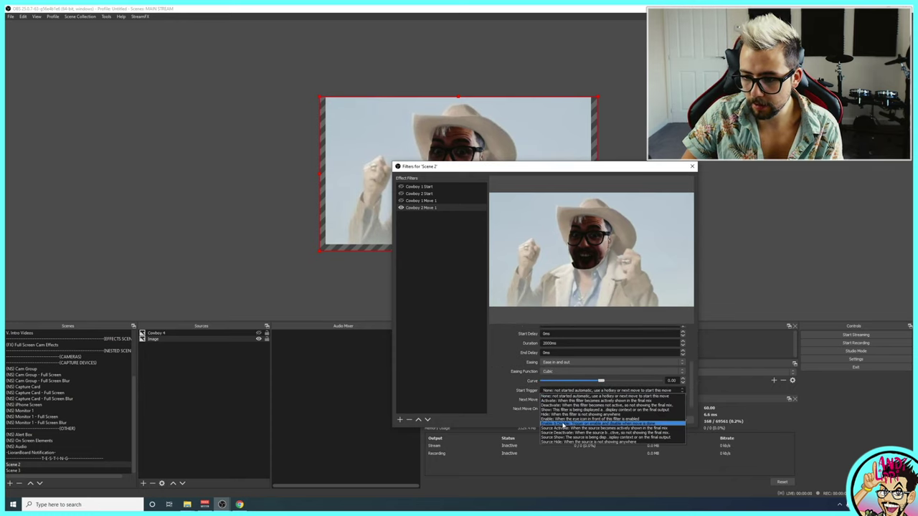
left_click(563, 423)
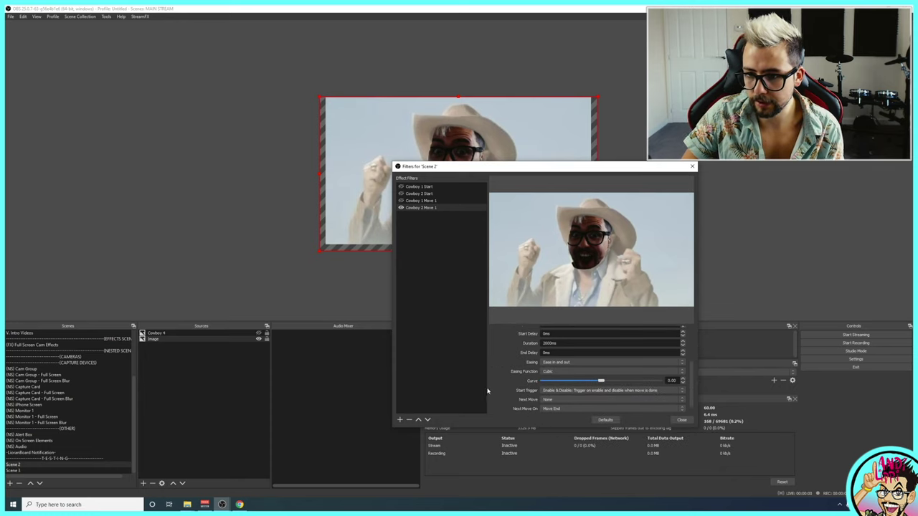
left_click(402, 194)
left_click(400, 194)
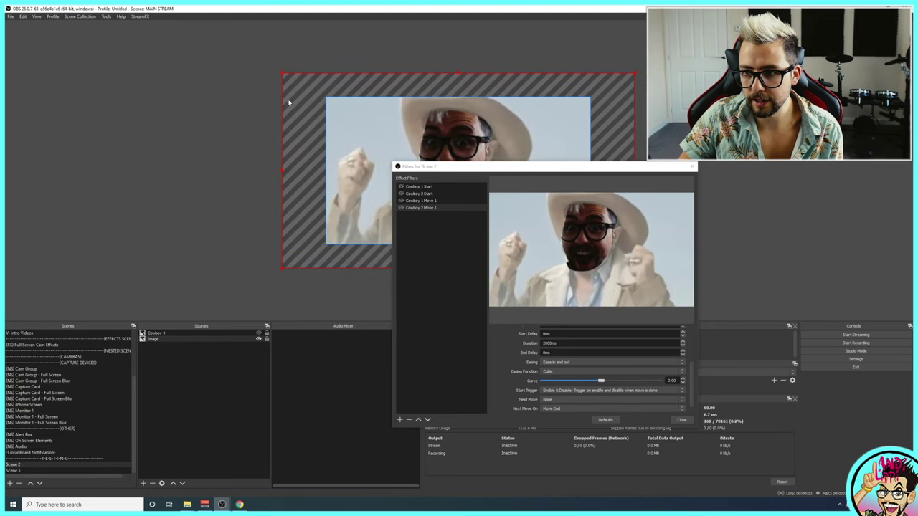
- Capture the Image's transform (scale 5.458) in Cowboy 2 Move 1, then toggle filters back to the desert view
scroll(501, 372, "up", 3)
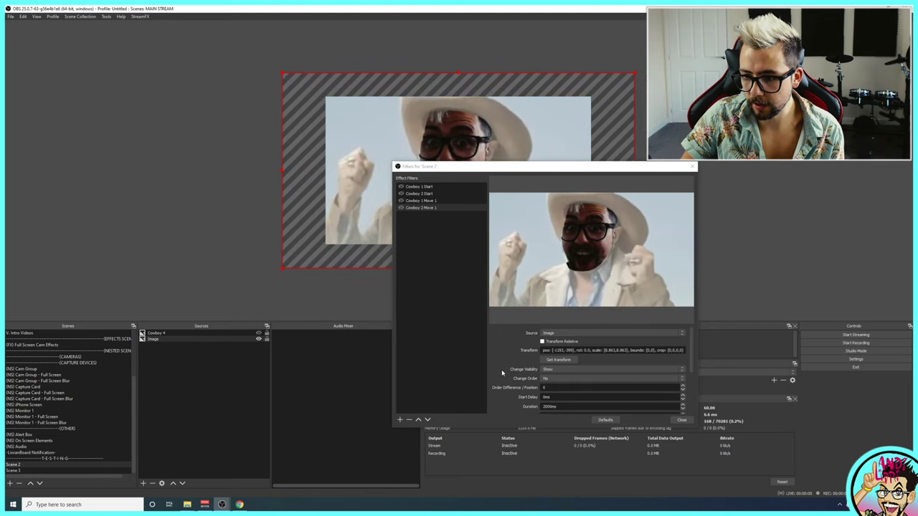
left_click(556, 360)
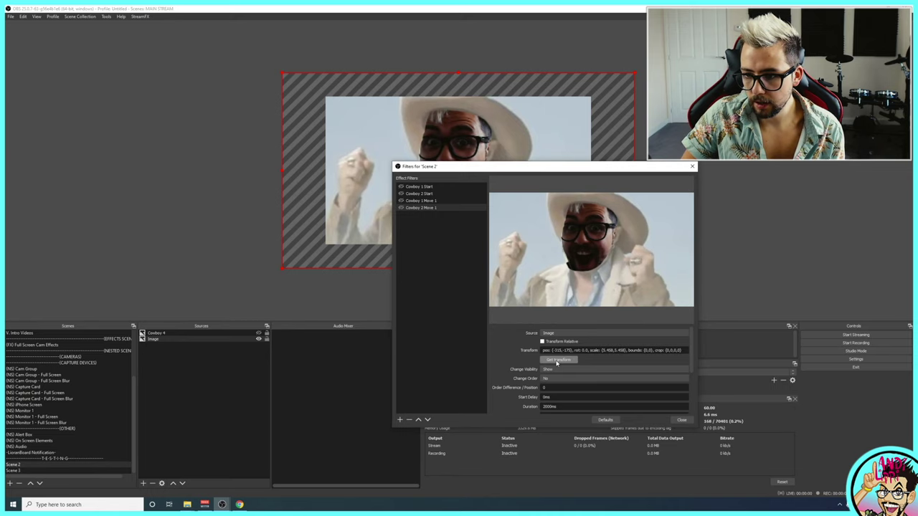
left_click(400, 201)
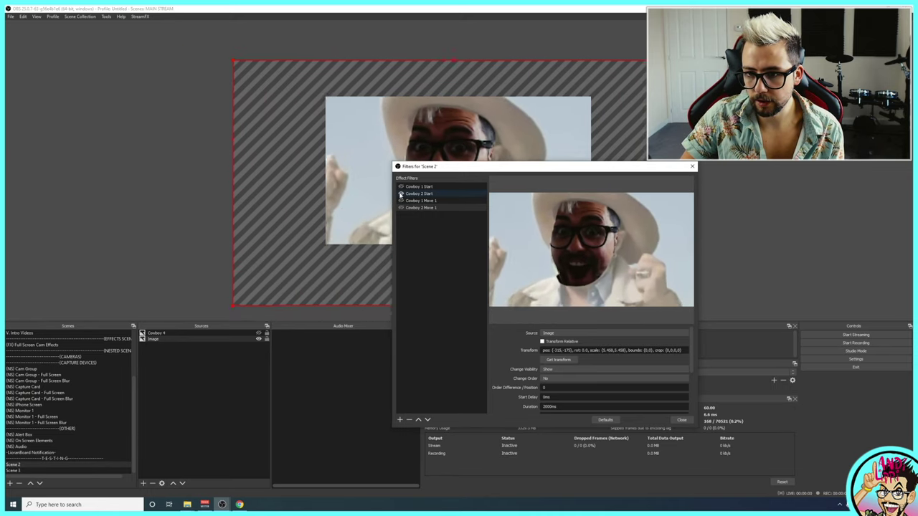
left_click(401, 208)
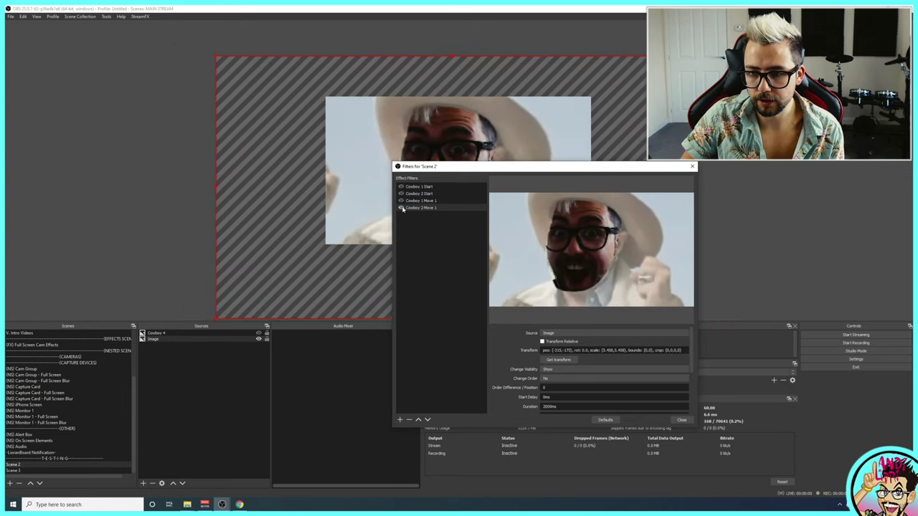
left_click(401, 193)
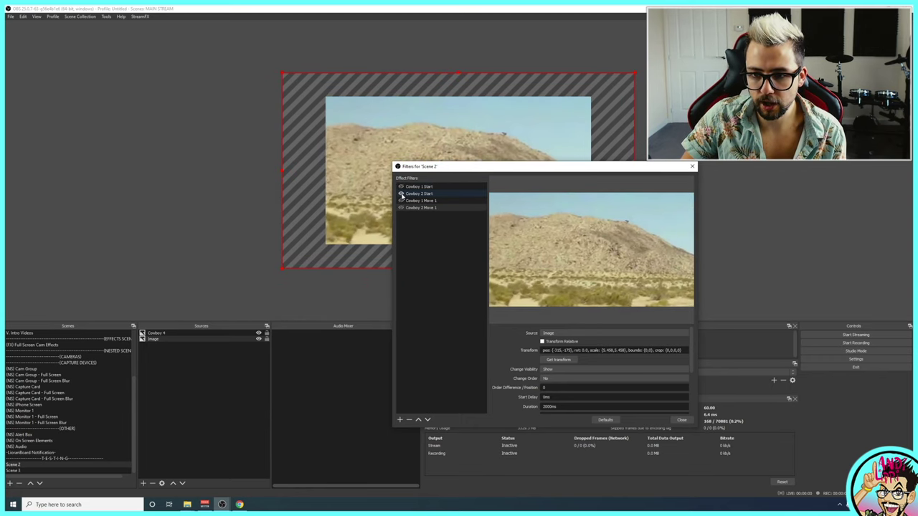
left_click(401, 201)
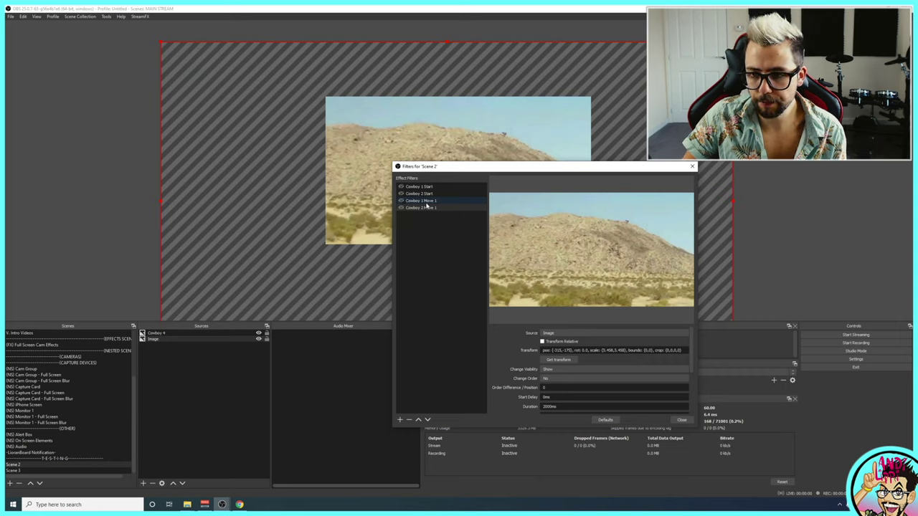
left_click(414, 203)
- Set Cowboy 1 Move 1's Next Move to Cowboy 2 Move 1 and run it to pan to the dancing cowboy
scroll(521, 389, "down", 3)
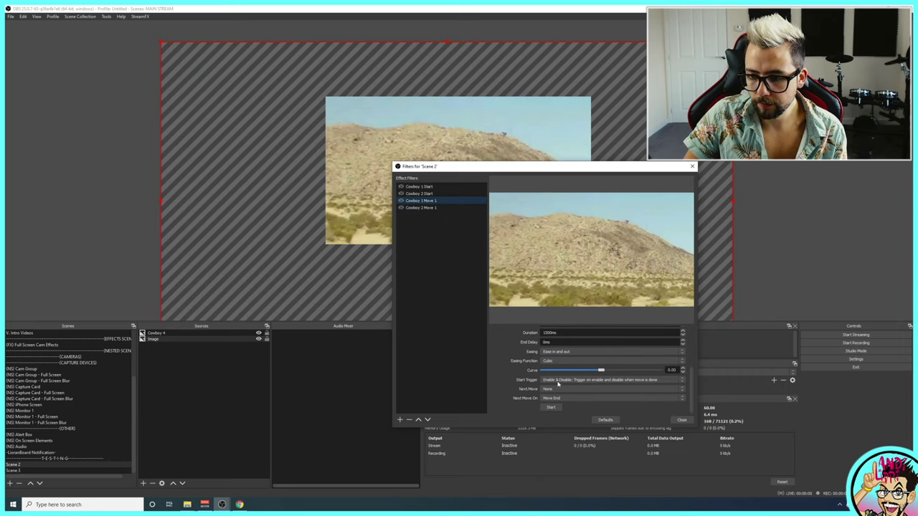
left_click(559, 388)
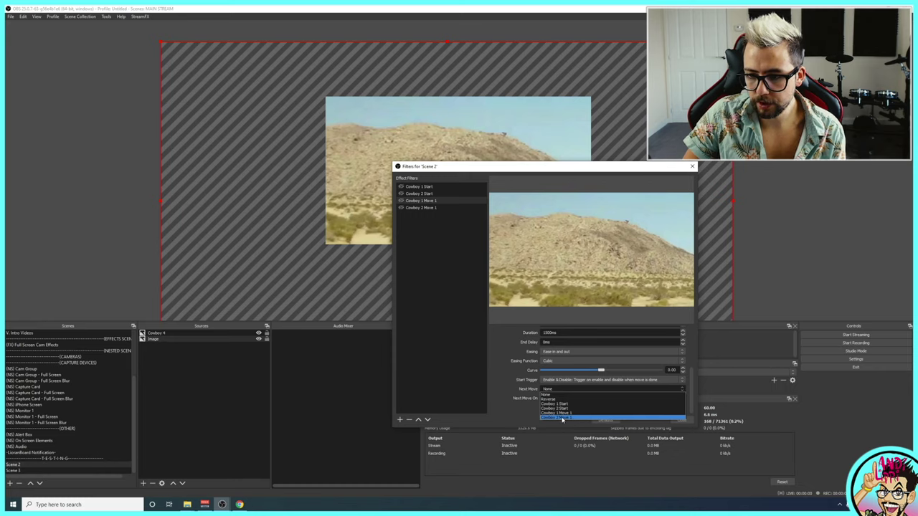
left_click(562, 420)
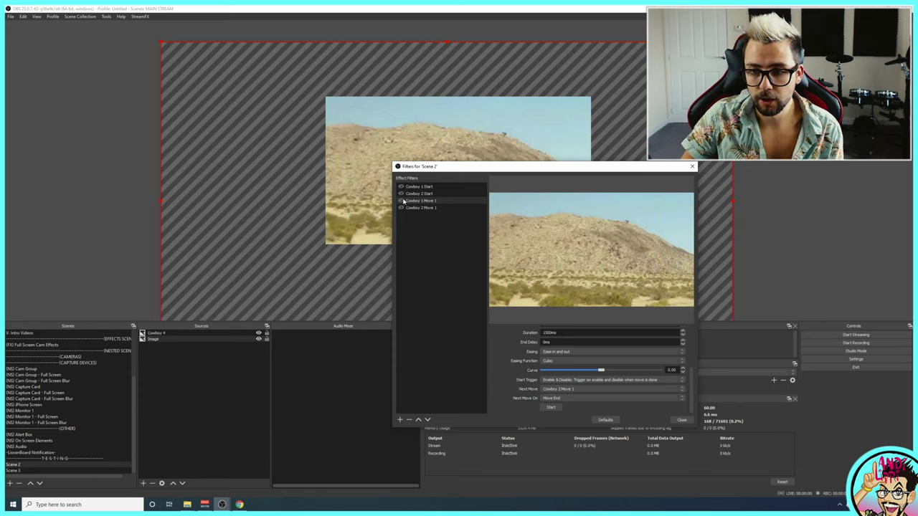
left_click_drag(474, 168, 385, 245)
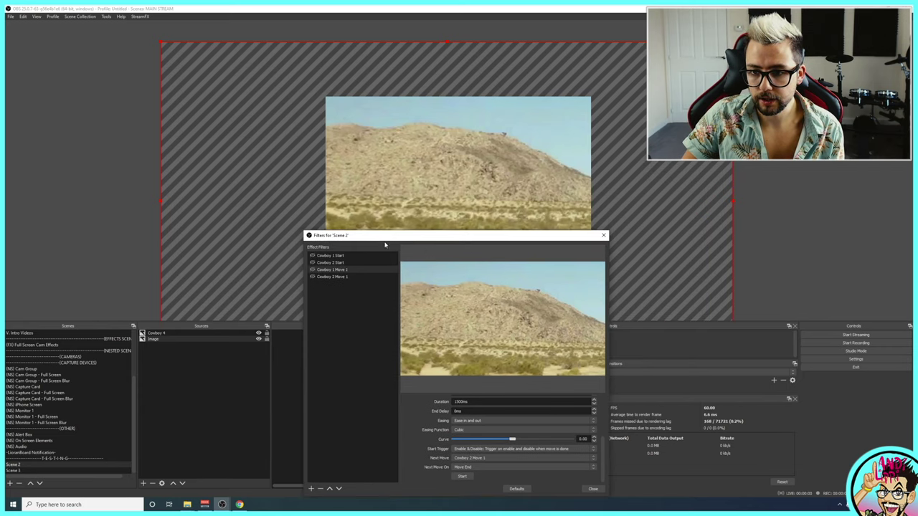
left_click(311, 270)
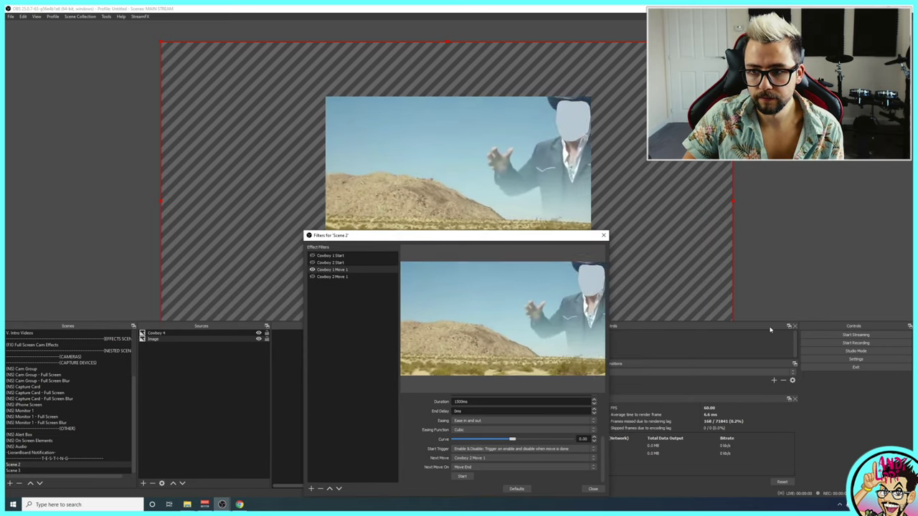